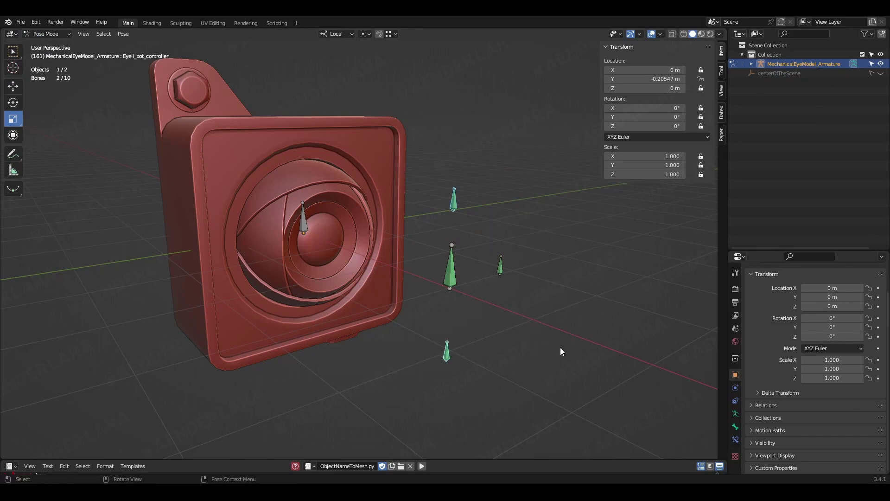
Step: Scale the two selected eyelid controller bones closer together to pose the eyelids, and deselect them
key(s)
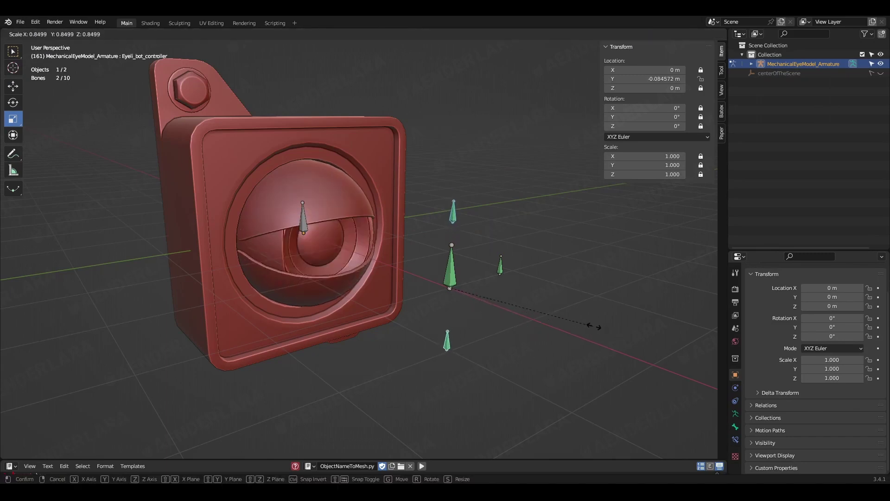
click(616, 332)
click(357, 281)
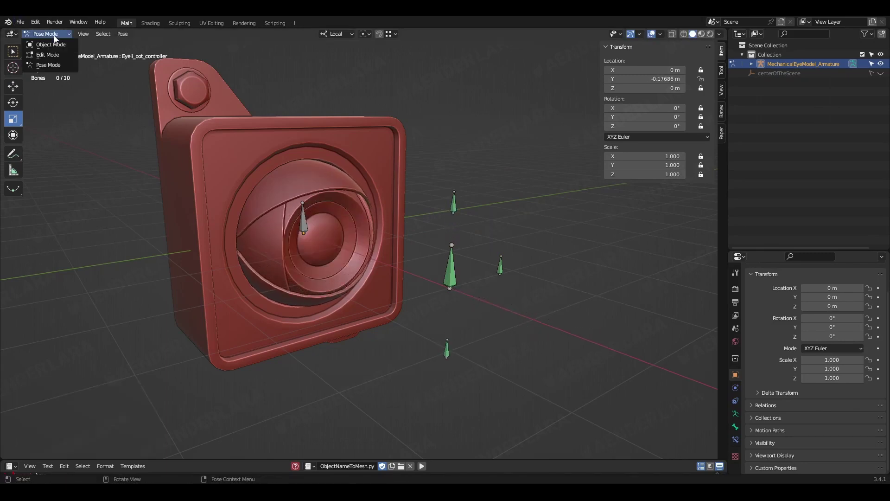
Step: Switch from Pose Mode to Object Mode and add a mesh plane to the scene
click(51, 44)
click(530, 318)
scroll(529, 318, down, 5)
middle_drag(530, 318, 481, 296)
key(shift+a)
mouse_move(430, 255)
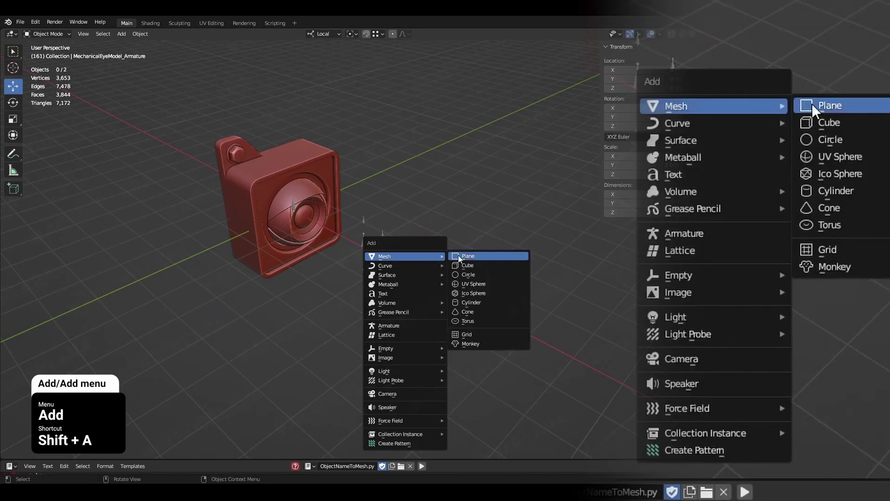
click(474, 255)
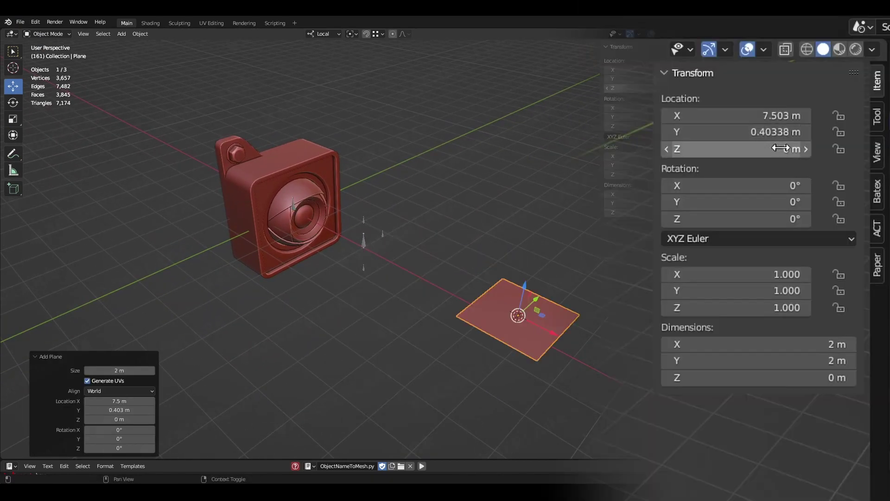
Step: Reset the plane's location to 0 on all axes and move it along X to about 5.65 m
drag(669, 87, 667, 70)
key(Return)
key(g)
key(x)
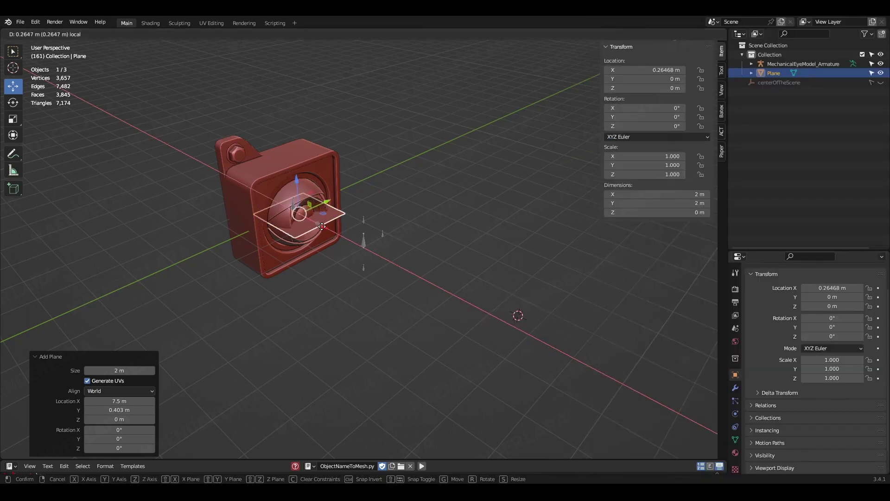
click(479, 302)
Step: In Edit Mode, scale the plane to about 0.402 along X and shrink it uniformly into a small narrow rectangle
key(Tab)
scroll(463, 288, up, 3)
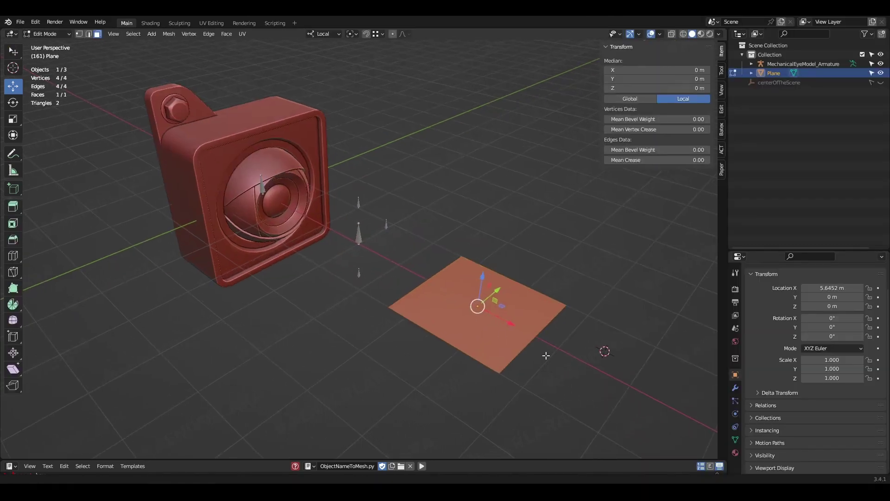
key(s)
key(y)
click(464, 278)
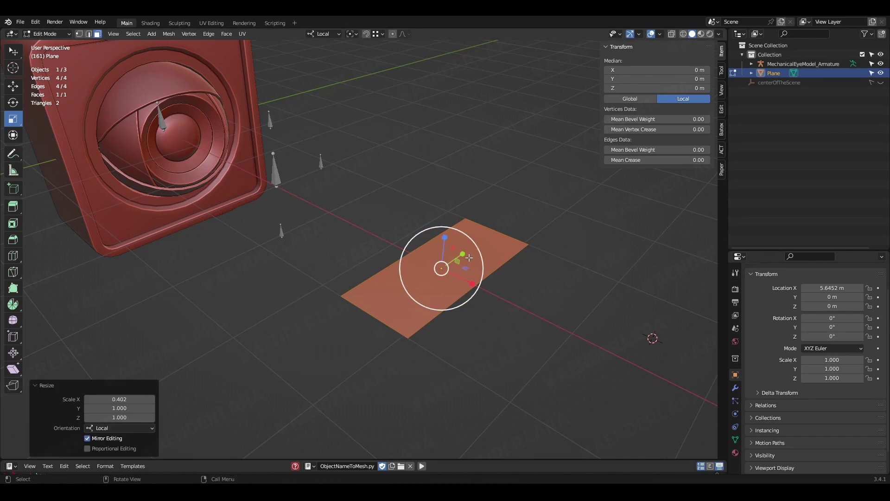
drag(470, 282, 460, 278)
Step: Extrude the rectangle's two short end edges in place and widen them along X as arrowhead bases
key(2)
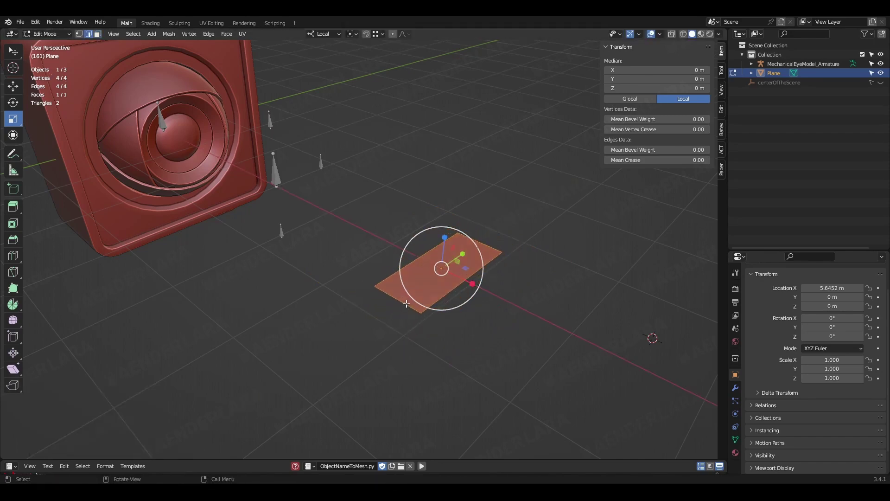
click(404, 304)
shift+click(482, 236)
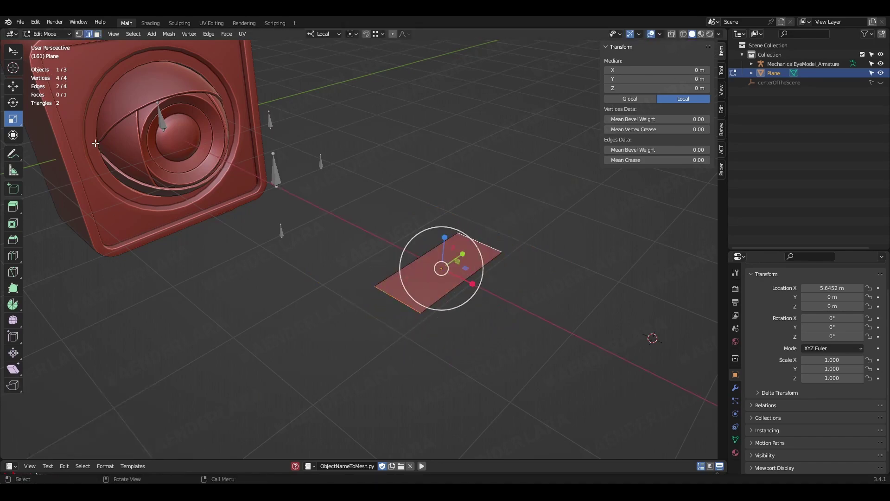
click(14, 210)
click(444, 240)
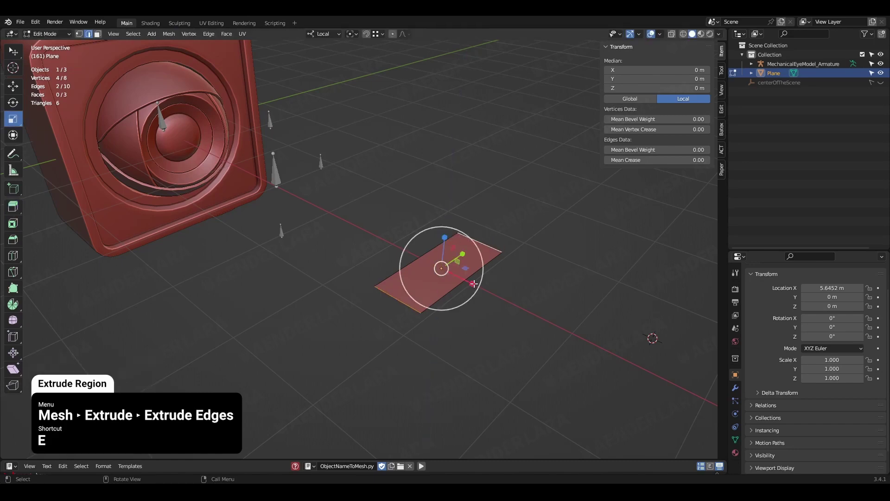
drag(472, 284, 489, 298)
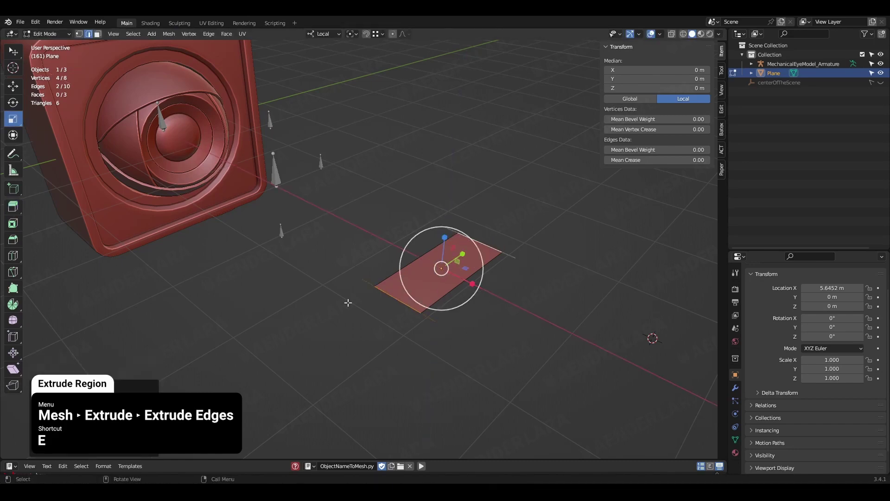
Step: Extrude the two widened end edges again and scale them outward along Y to about 1.18 m from the centre
click(15, 206)
click(436, 247)
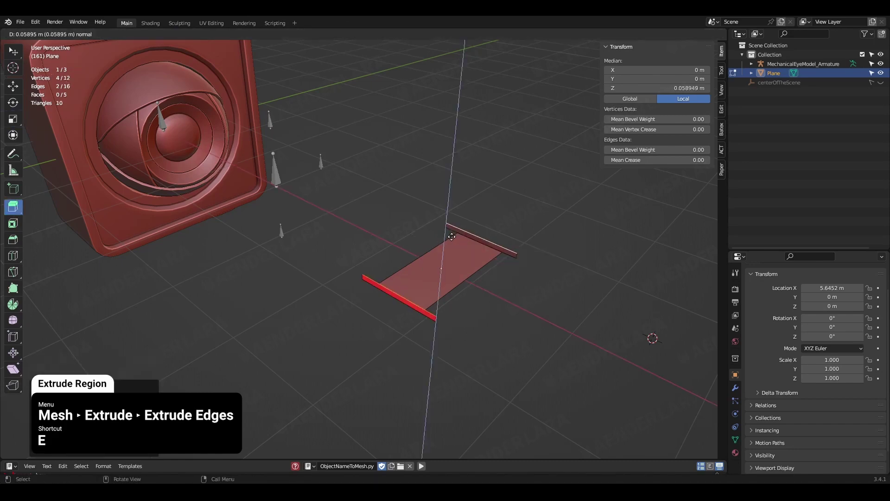
drag(463, 258, 483, 246)
Step: Merge each outer end edge at its center to form the tips of a double-headed arrow
click(370, 332)
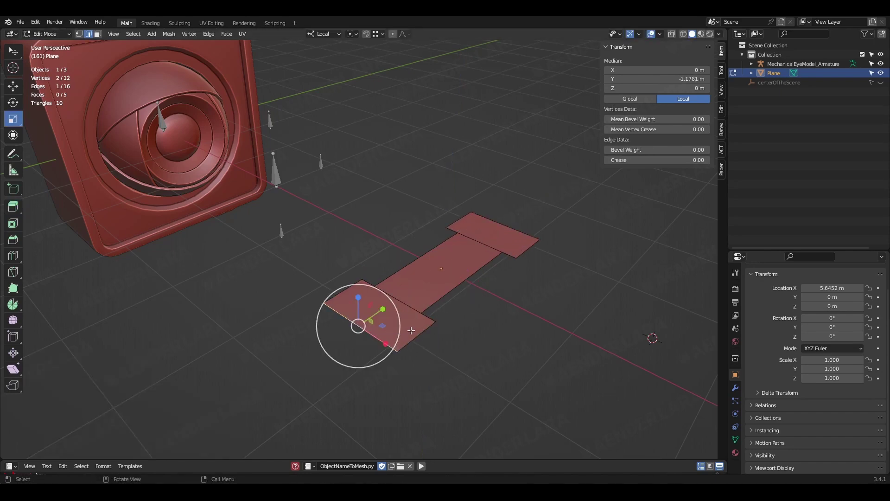
click(169, 34)
mouse_move(222, 108)
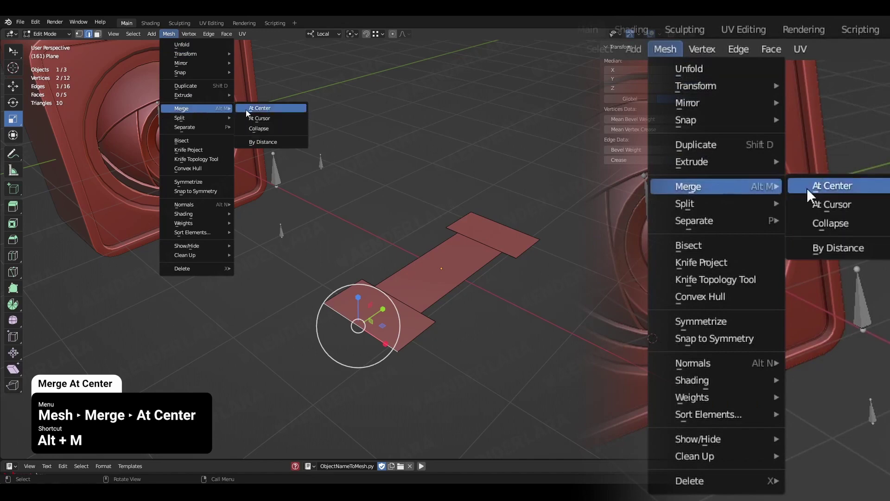
click(259, 106)
click(516, 223)
click(170, 35)
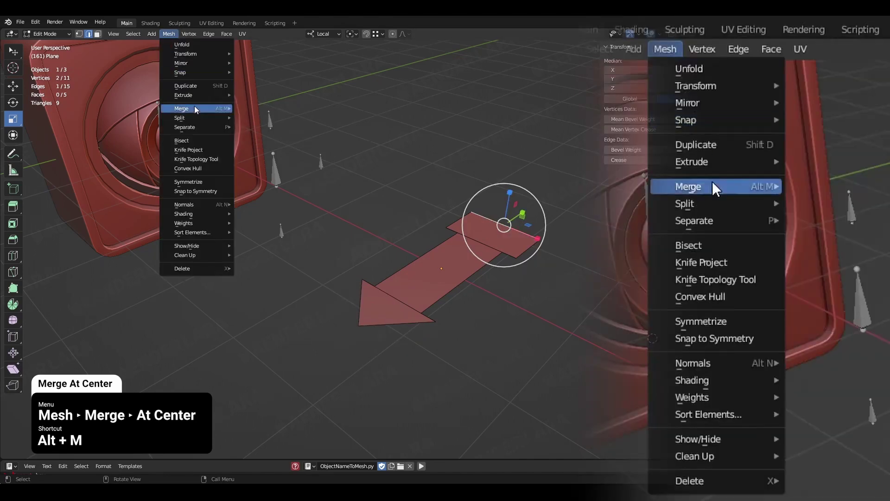
mouse_move(205, 110)
click(273, 111)
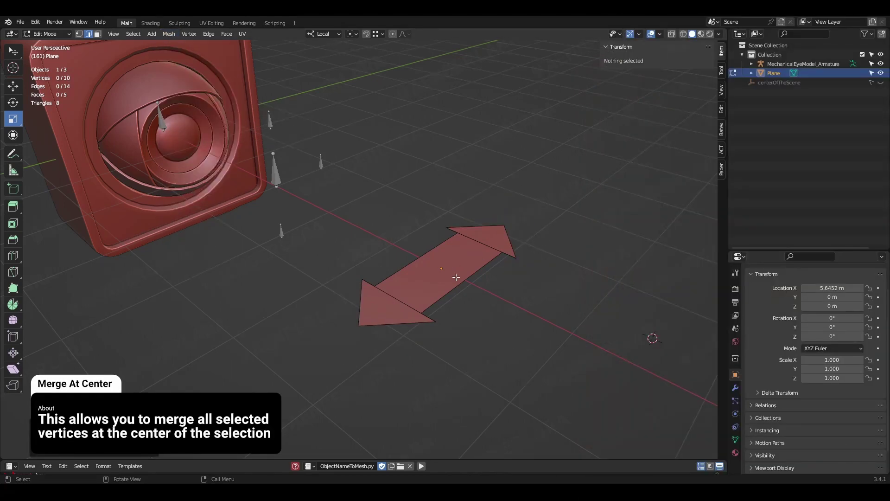
Step: Select the whole arrow mesh and delete only its faces, keeping the edges
middle_drag(455, 279, 444, 302)
key(shift+space)
key(s)
click(423, 327)
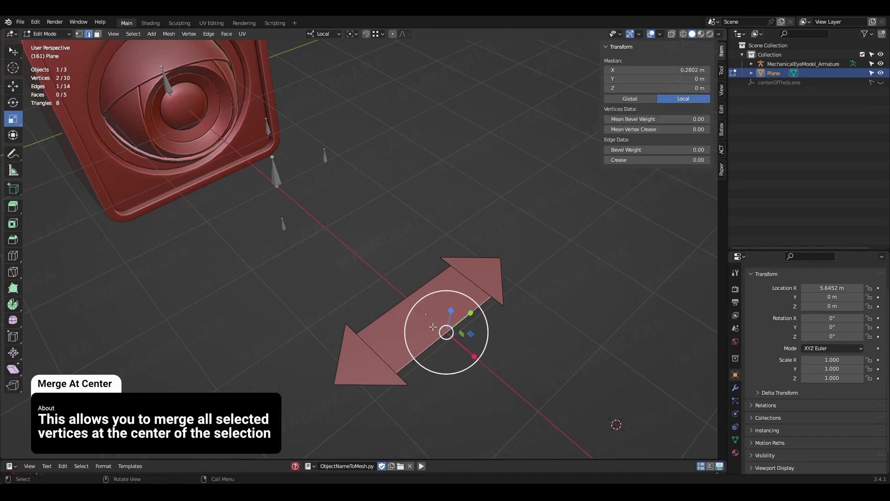
key(3)
click(431, 327)
key(a)
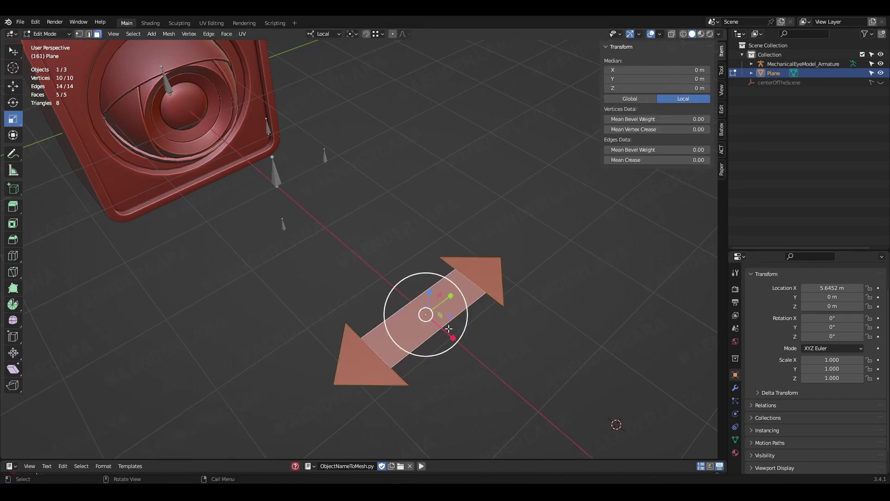
key(x)
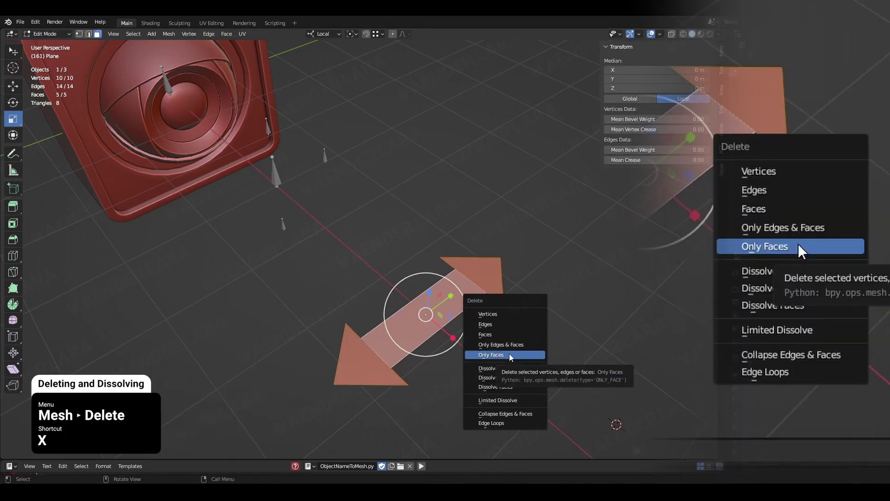
click(505, 354)
Step: Delete the inner edges that separate the shaft from both arrowheads, leaving one open outline
click(372, 352)
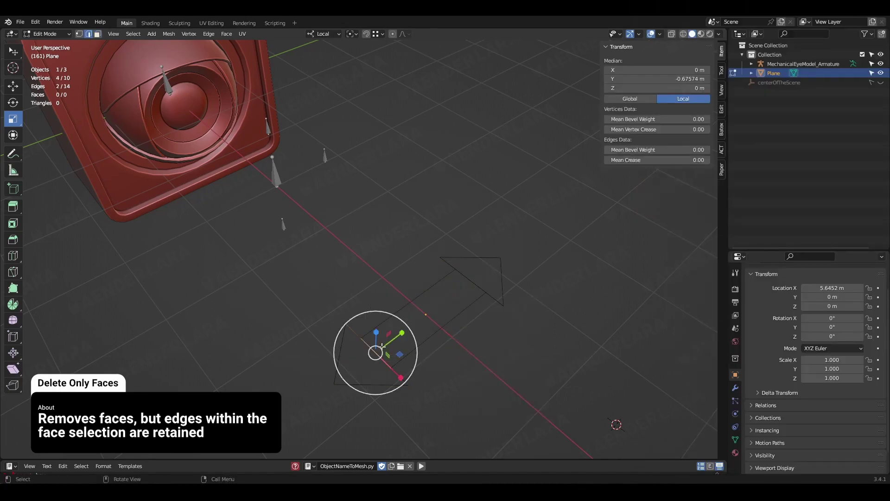
key(x)
click(456, 269)
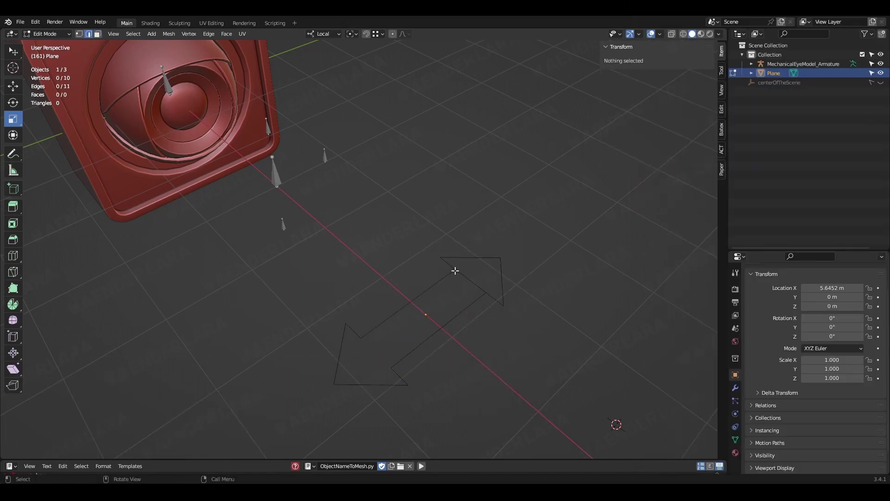
middle_drag(421, 363, 446, 334)
click(487, 265)
key(x)
click(482, 273)
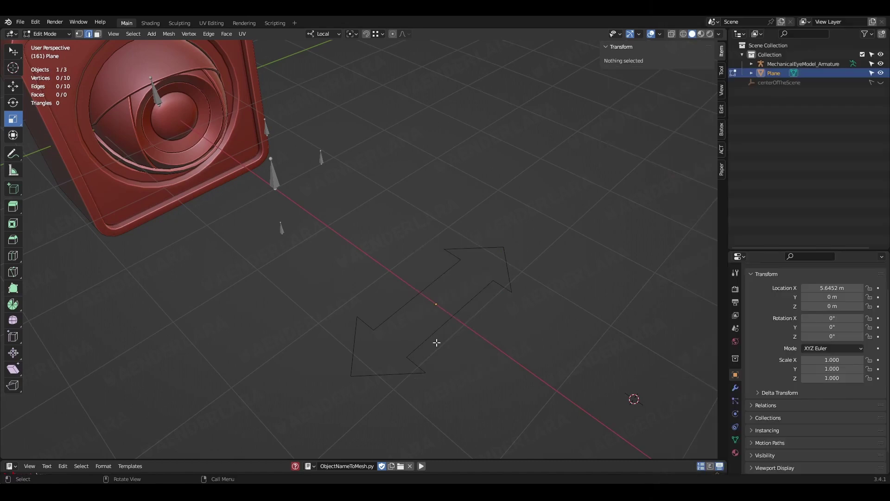
Step: Narrow the arrow's shaft by scaling its two long edges to 0.870 along X, and return to Object Mode
click(432, 332)
shift+click(417, 307)
drag(466, 324, 459, 320)
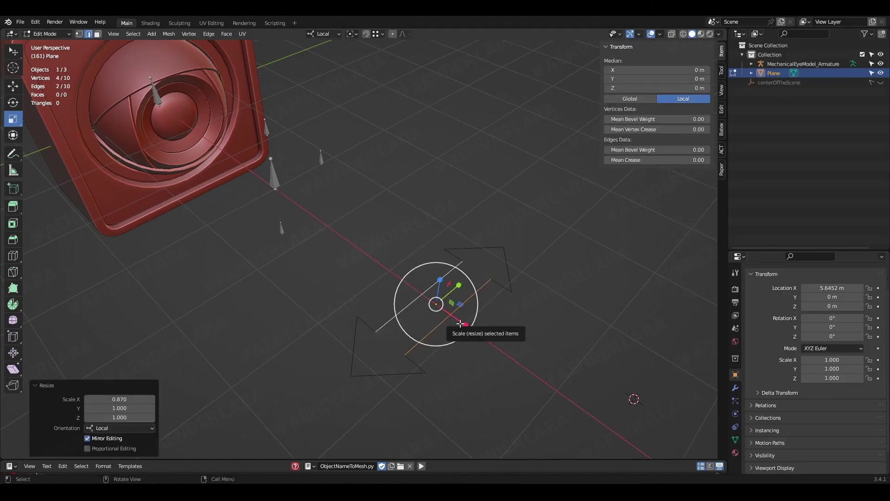
shift+middle_drag(458, 320, 412, 265)
key(Tab)
Step: Set the arrow's X location to 6 m
scroll(429, 289, down, 4)
scroll(429, 290, up, 1)
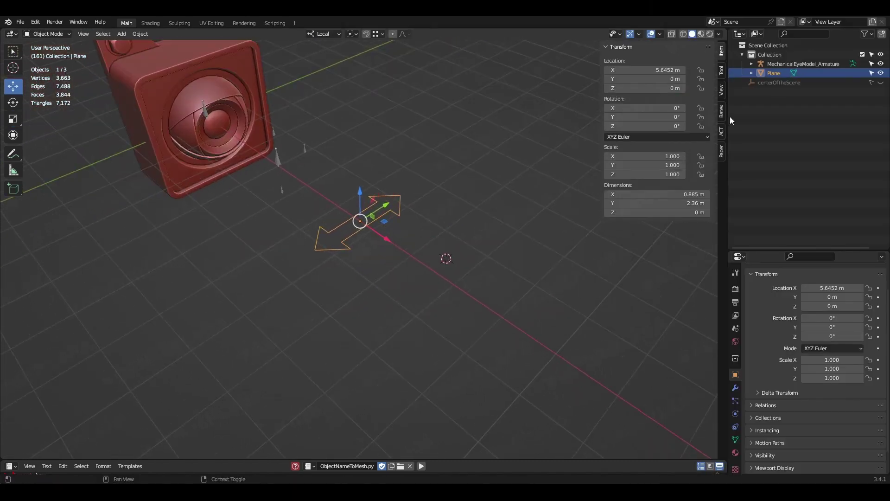
click(659, 70)
text(6)
key(Return)
Step: Duplicate the arrow and place the copy at X location 8 m
key(shift+d)
right_click(398, 247)
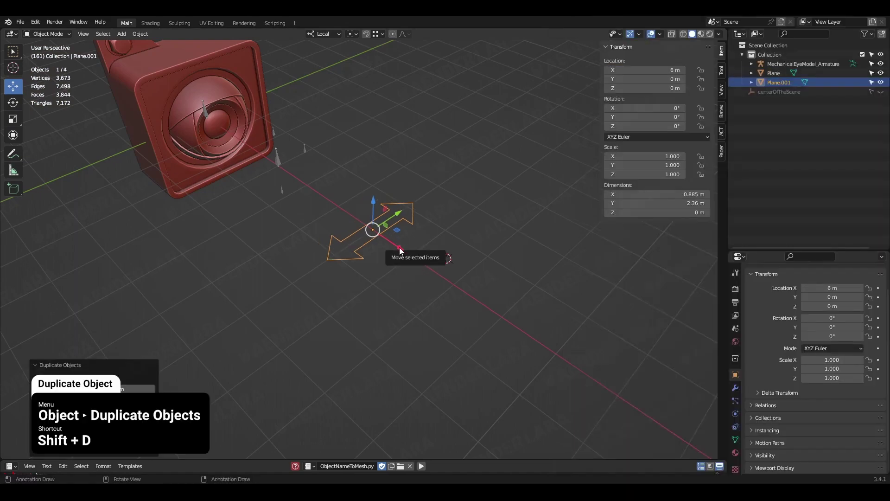
drag(399, 251, 479, 303)
click(663, 70)
text(8)
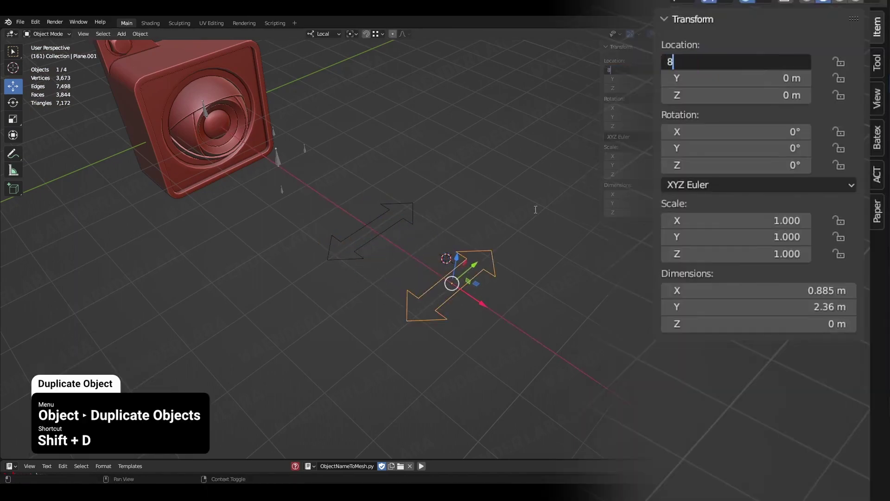
key(Return)
Step: Duplicate the second arrow in place and rotate the copy 90° about Z to make a cross
scroll(473, 308, up, 1)
shift+middle_drag(532, 308, 491, 274)
key(shift+d)
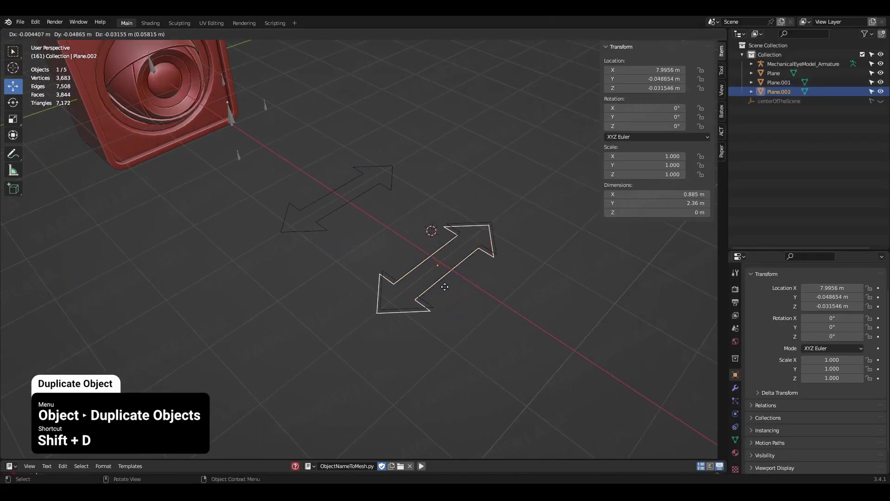
right_click(445, 287)
drag(442, 288, 528, 255)
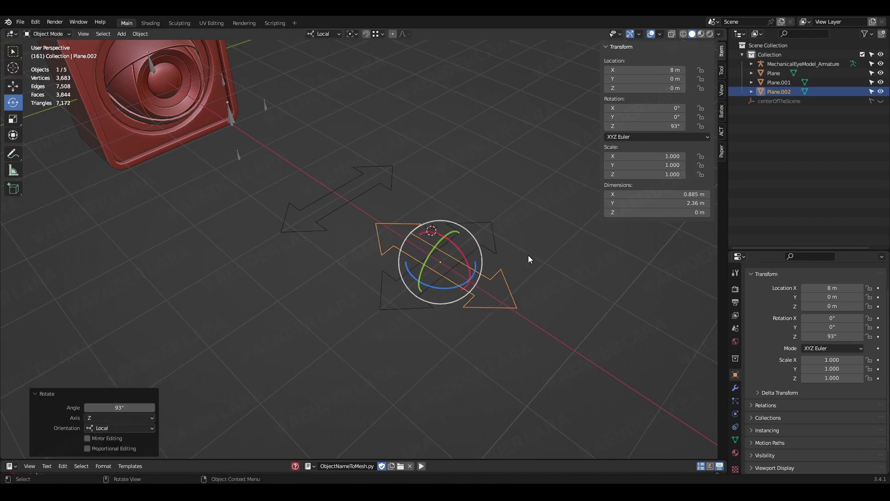
click(120, 407)
text(90)
key(Return)
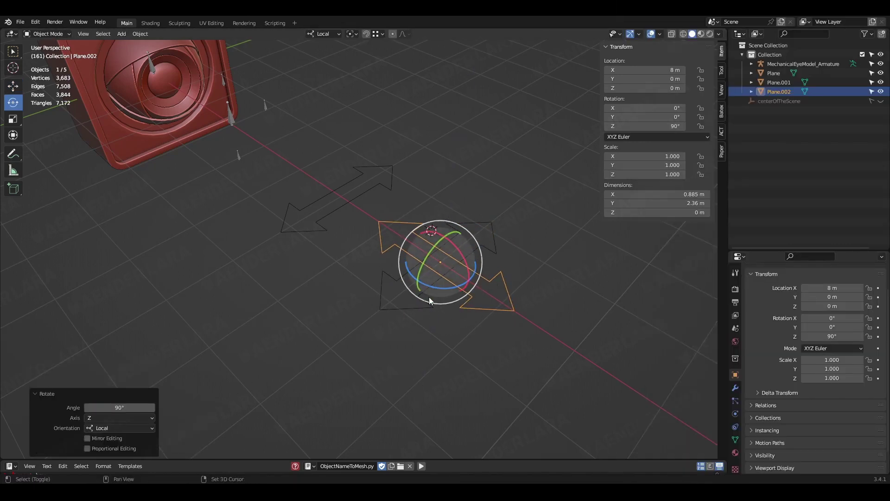
Step: Join the two crossed arrows into one object and enter Edit Mode on it
shift+click(429, 302)
key(ctrl+j)
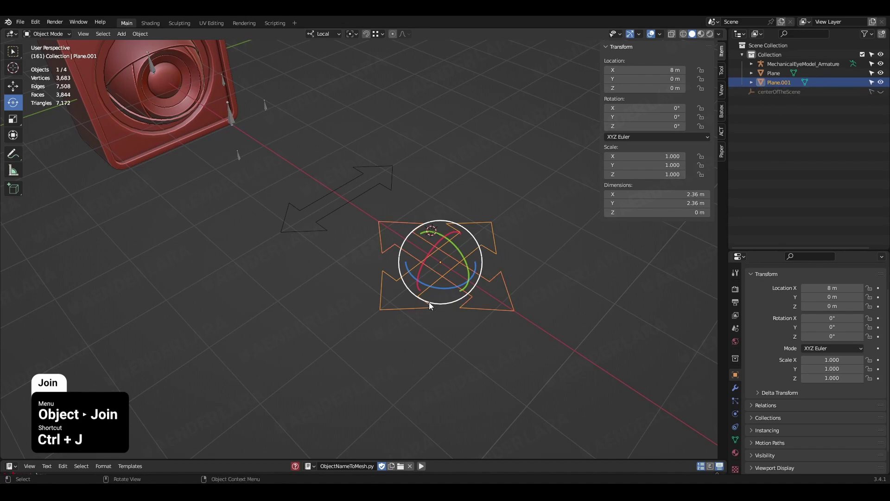
key(Tab)
scroll(497, 307, up, 3)
scroll(498, 307, up, 2)
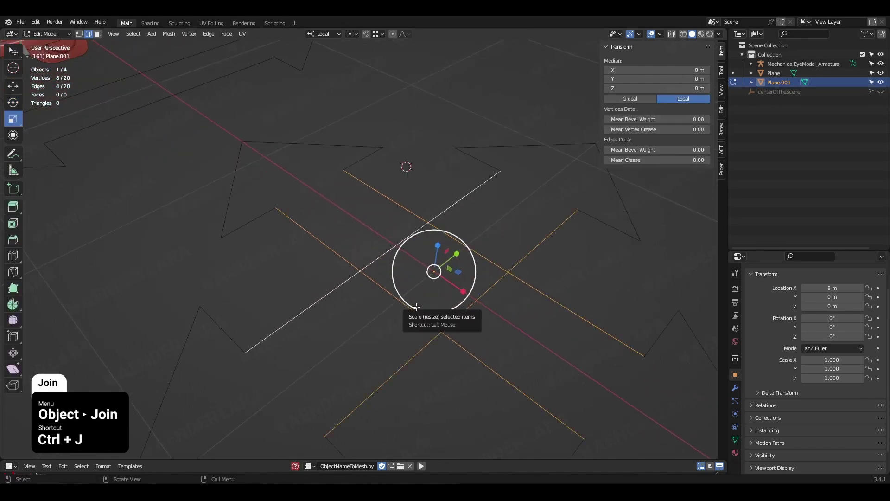
Step: Add one centred loop cut to each of the four crossing shaft edges and select the four midpoint vertices
click(13, 256)
click(398, 299)
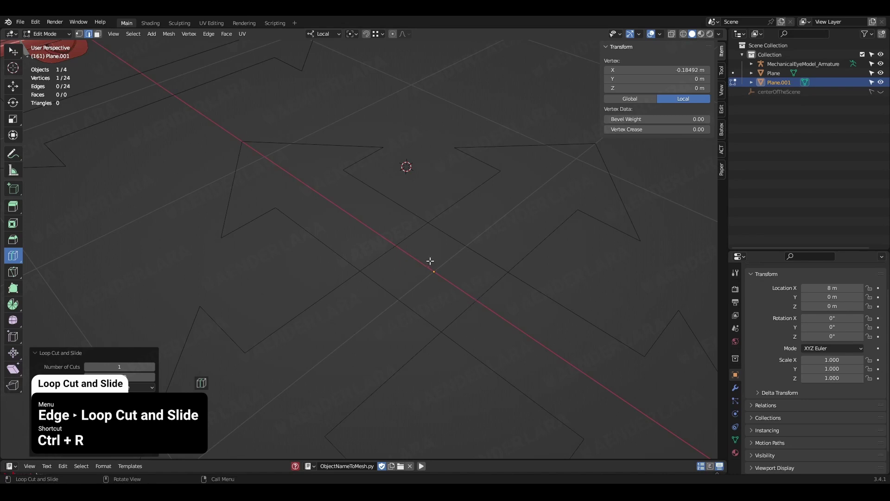
key(1)
shift+click(406, 297)
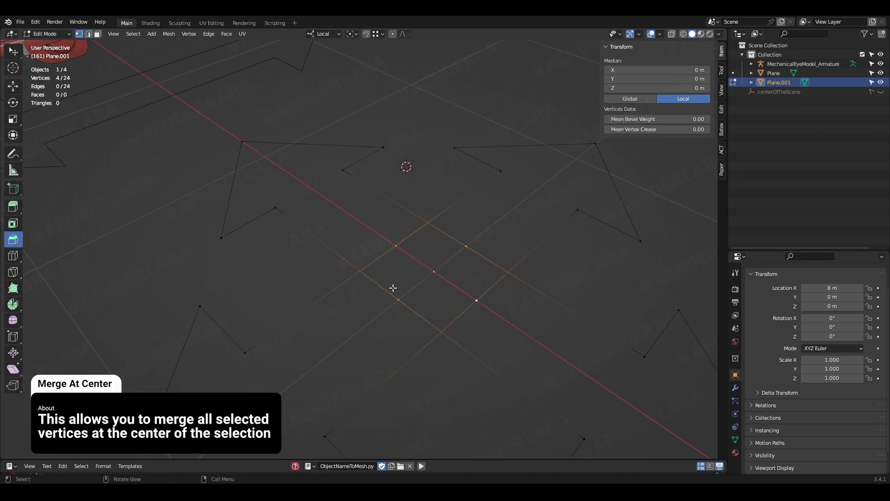
Step: Bevel the four midpoint vertices with a width of 0.163 m so the new points approach the shaft intersections
key(ctrl+shift+b)
click(362, 308)
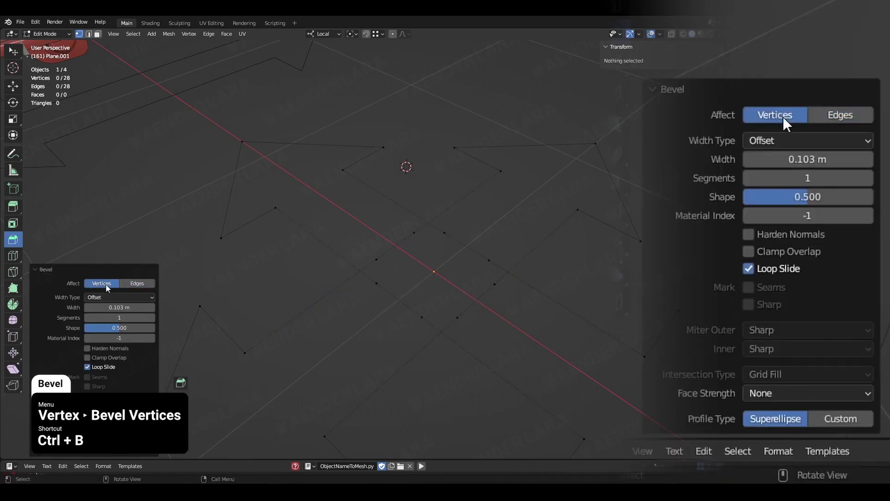
drag(133, 313, 144, 310)
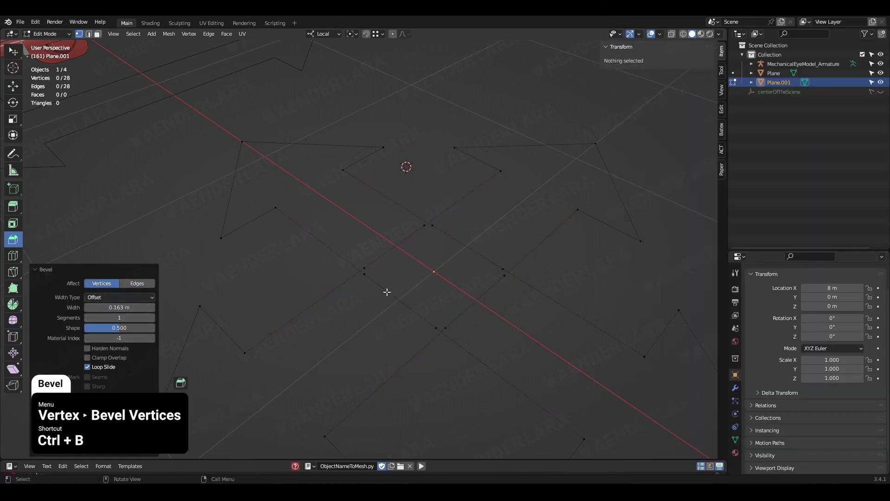
Step: Snap the bevelled vertices on the two shaft edges parallel to X outward along local X to the shaft intersections
click(370, 280)
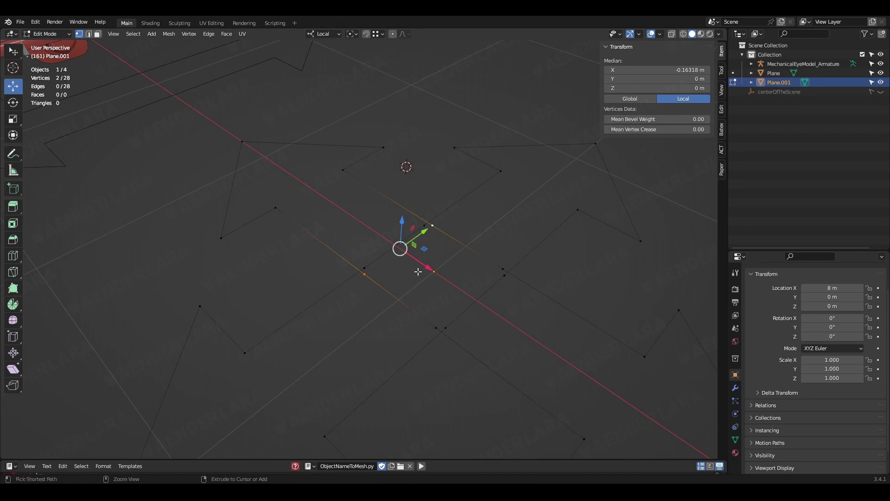
ctrl+drag(418, 272, 420, 232)
click(432, 325)
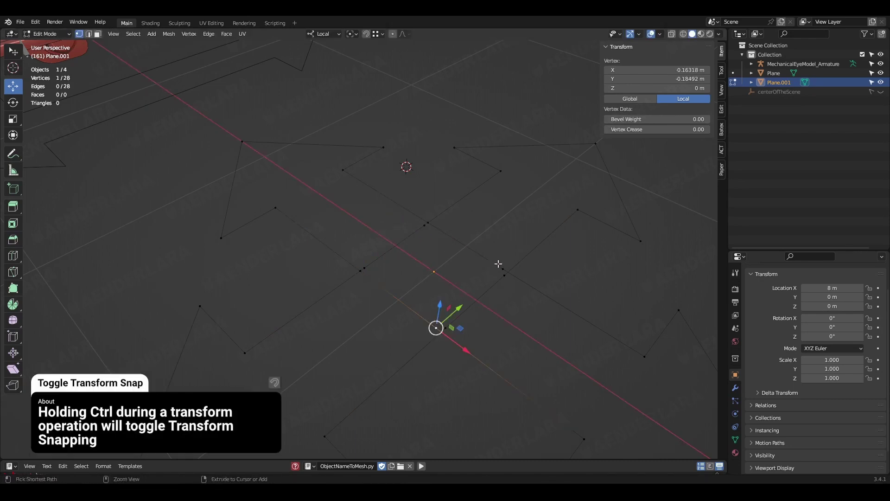
ctrl+click(499, 265)
click(501, 271)
drag(502, 318, 500, 285)
Step: Snap the bevelled vertices on the two shaft edges parallel to Y outward along local Y to the shaft intersections
click(444, 317)
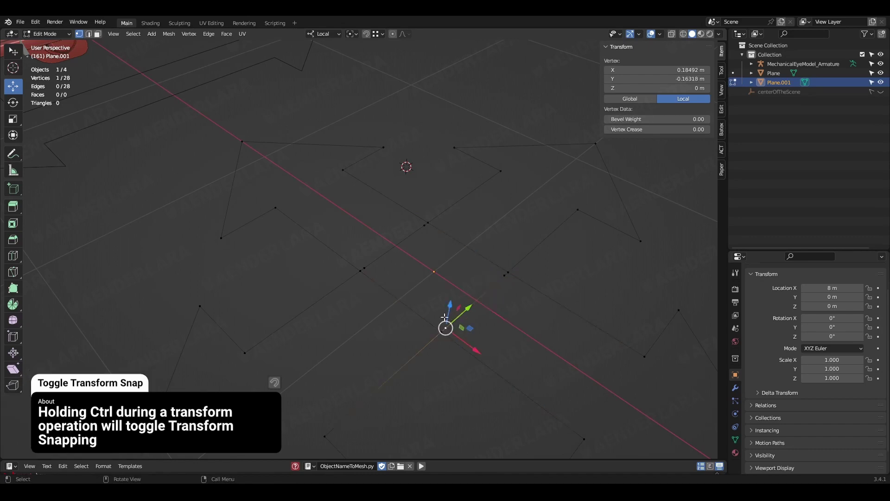
shift+click(371, 269)
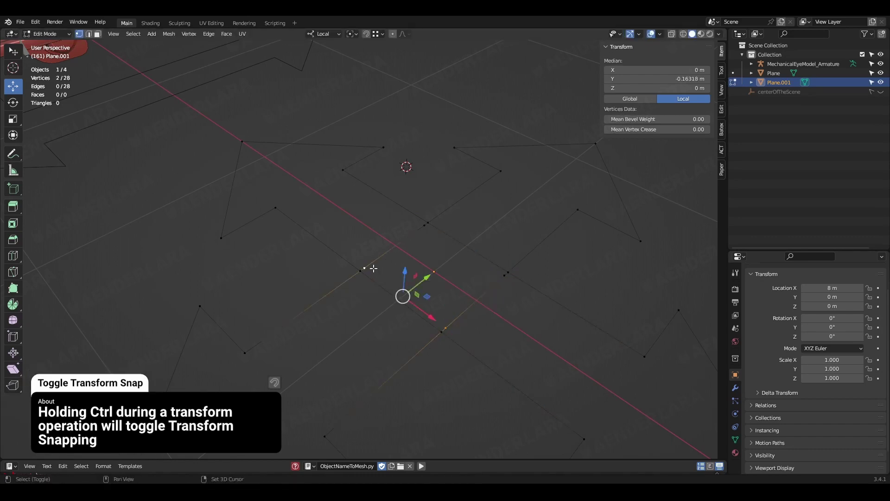
click(435, 223)
ctrl+drag(484, 232, 509, 269)
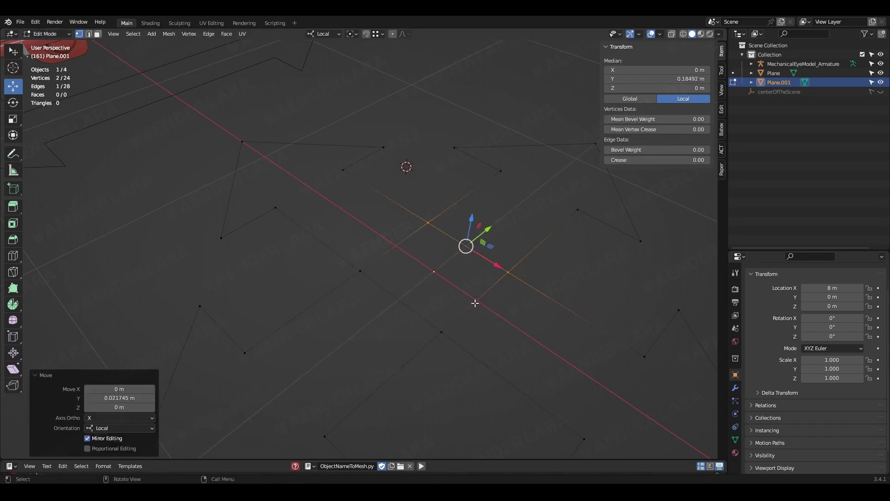
Step: Delete the four edges forming the inner square where the two arrow shafts cross
key(2)
click(475, 302)
key(x)
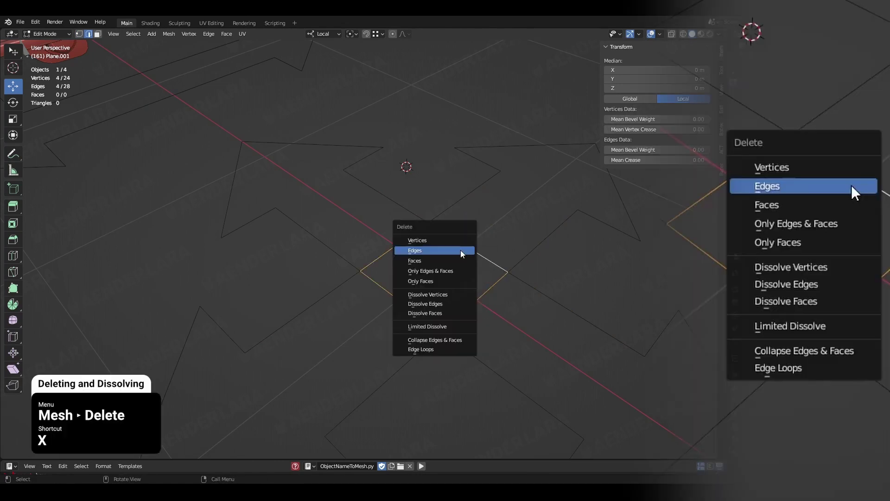
click(424, 253)
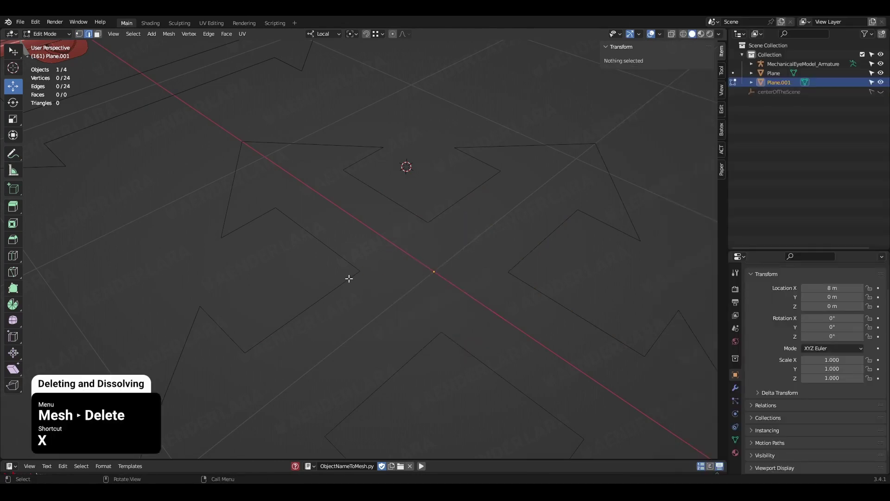
Step: Test-move an inner corner vertex to check whether the overlapping points are connected, and restore its position
drag(362, 279, 368, 297)
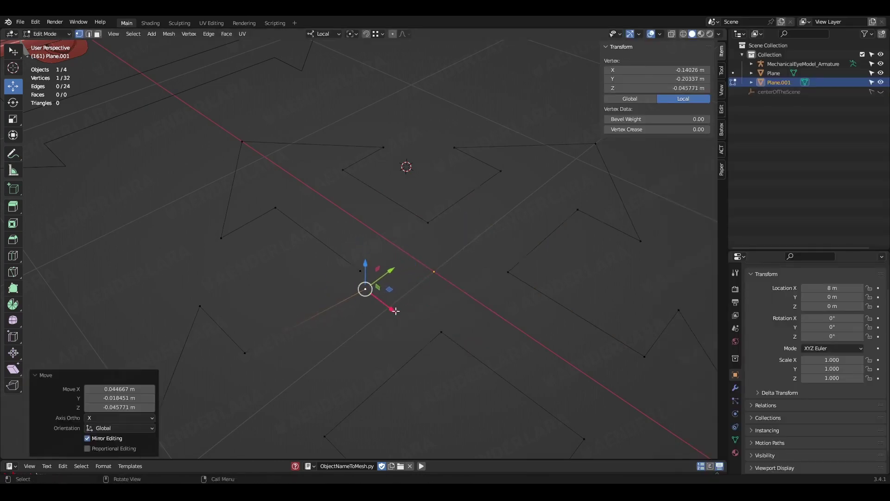
drag(427, 318, 418, 306)
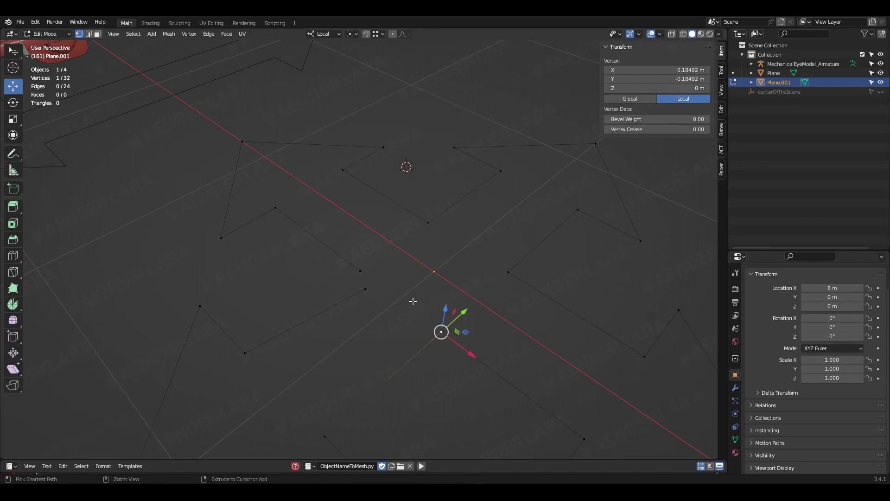
click(360, 270)
Step: Select the whole four-way arrow mesh and merge its overlapping vertices by distance
key(a)
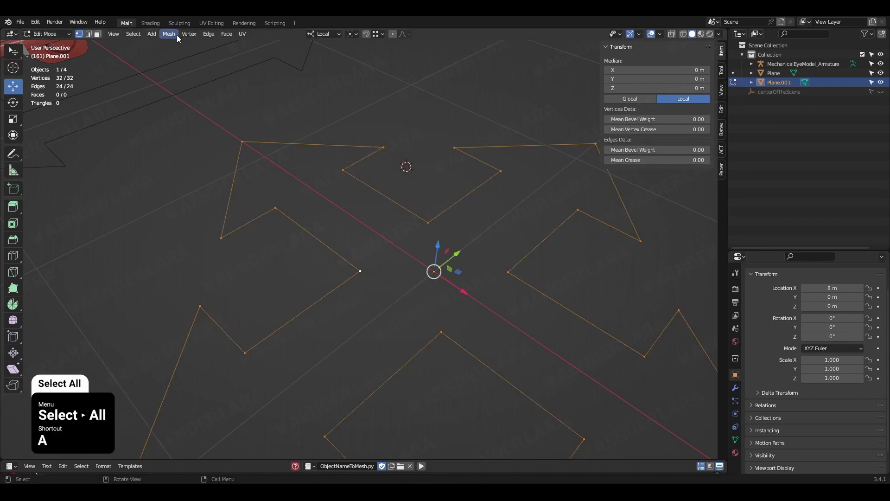
click(176, 37)
mouse_move(231, 108)
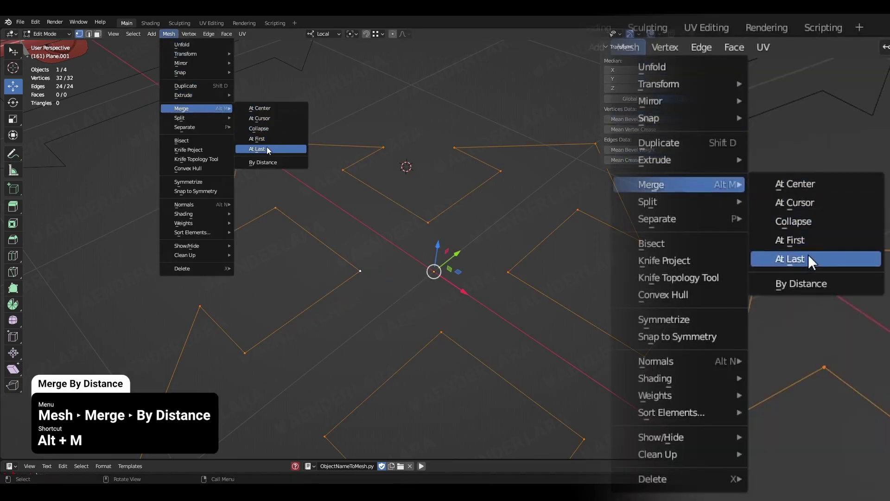
click(269, 162)
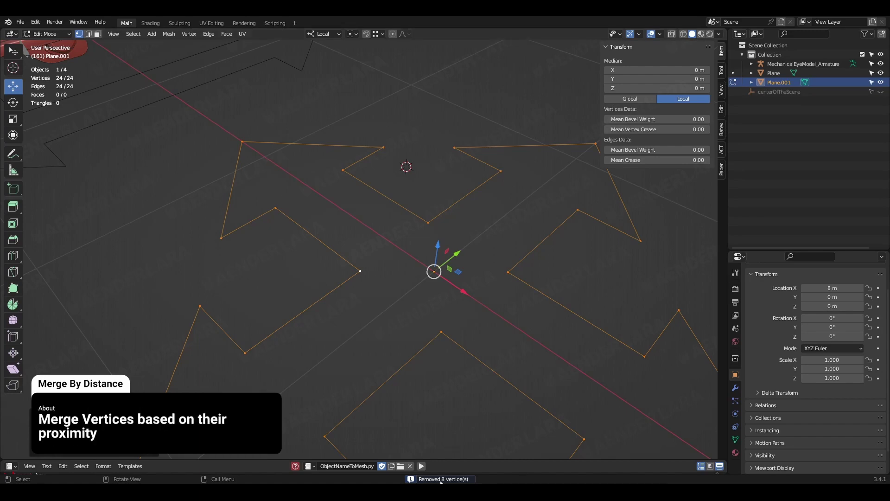
Step: Test-move two inner corner vertices to check that their adjoining edges are connected, undoing each move
click(360, 271)
key(g)
click(358, 287)
key(ctrl+z)
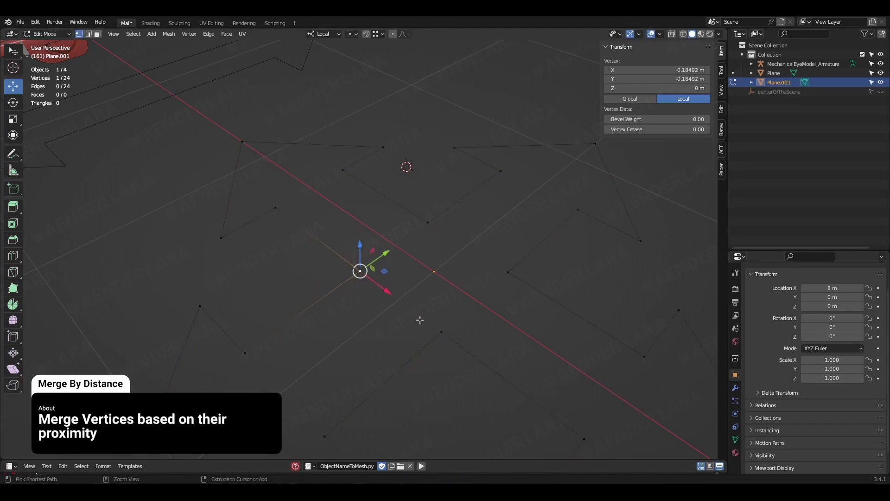
click(442, 332)
key(g)
click(433, 326)
key(ctrl+z)
Step: Return to Object Mode, deselect the four-way arrow and add a cylinder mesh
key(Tab)
key(alt+a)
scroll(470, 286, down, 9)
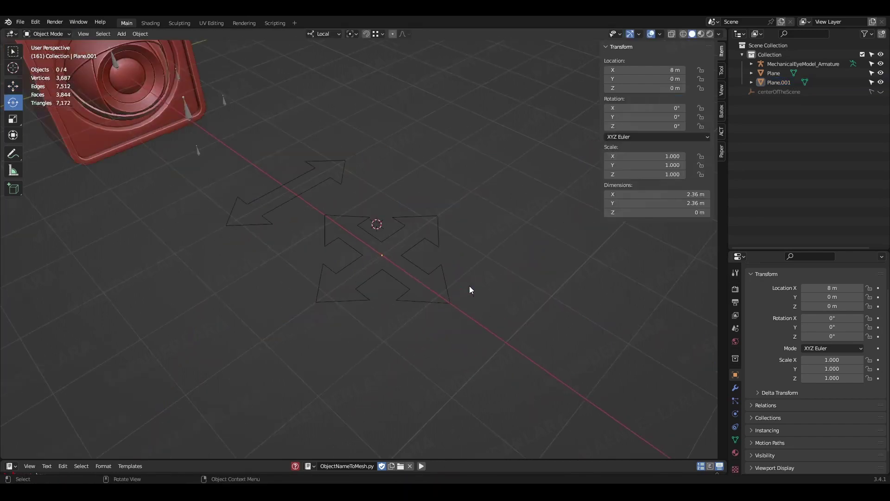
shift+middle_drag(417, 295, 400, 254)
key(shift+a)
mouse_move(396, 254)
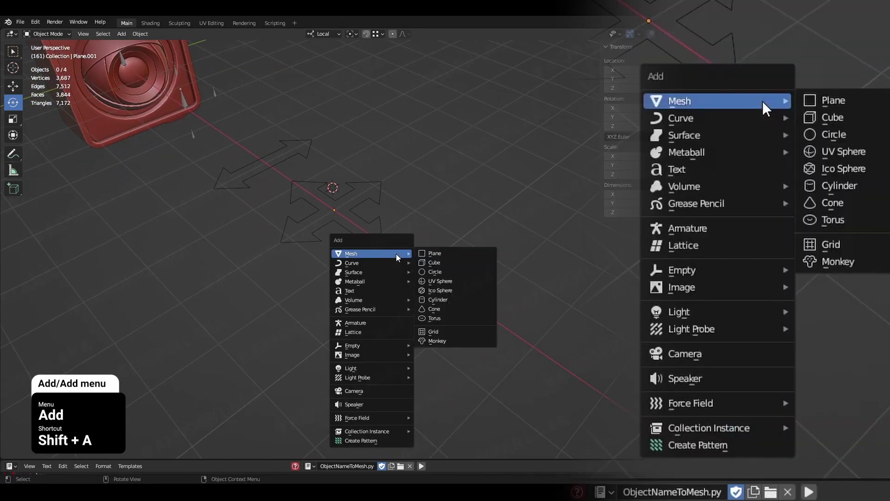
click(445, 299)
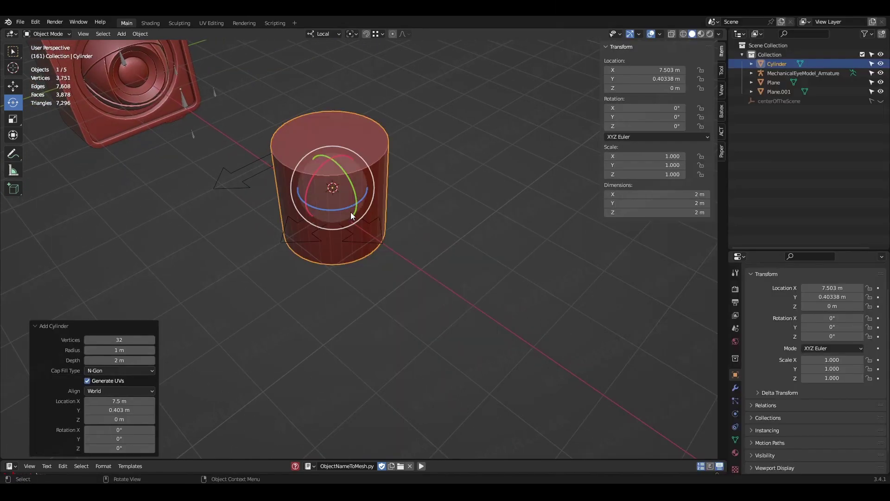
Step: Move the cylinder along X away from the arrows and set its X location to 10 m
drag(354, 203, 495, 296)
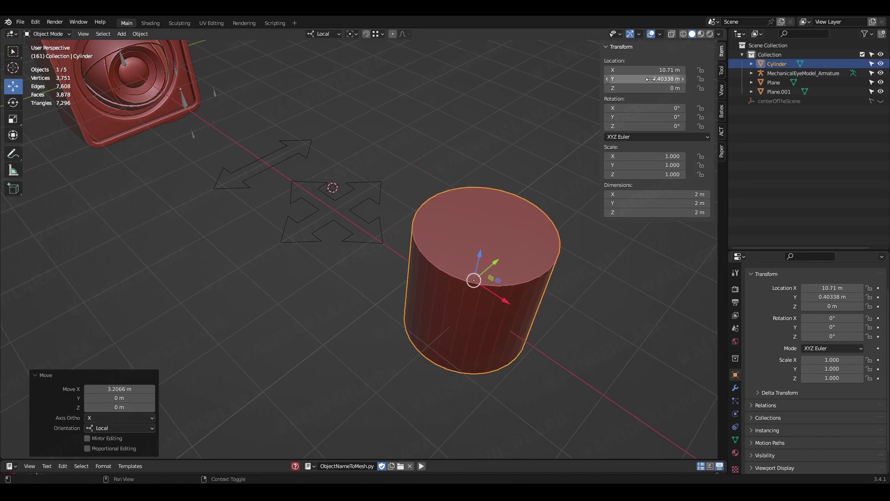
click(772, 73)
key(Return)
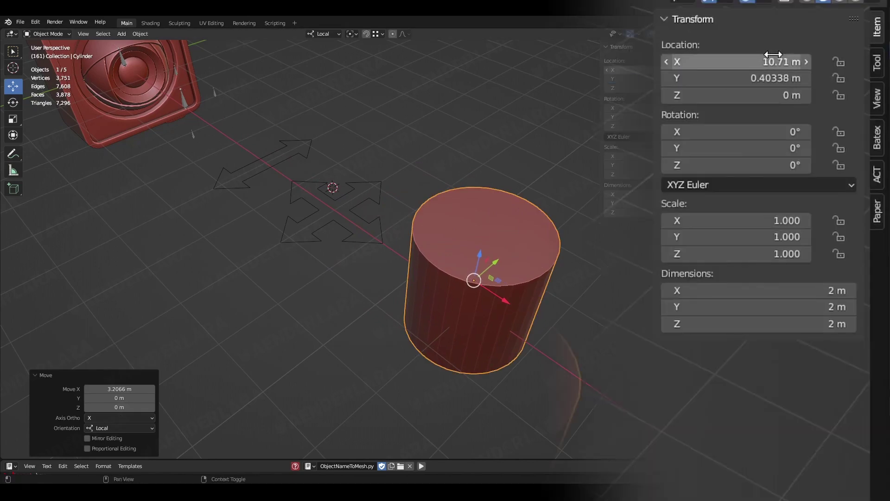
click(775, 60)
text(10)
key(Return)
Step: Delete the cylinder's side and bottom faces in Edit Mode, keeping only the top cap, and return to Object Mode
key(Tab)
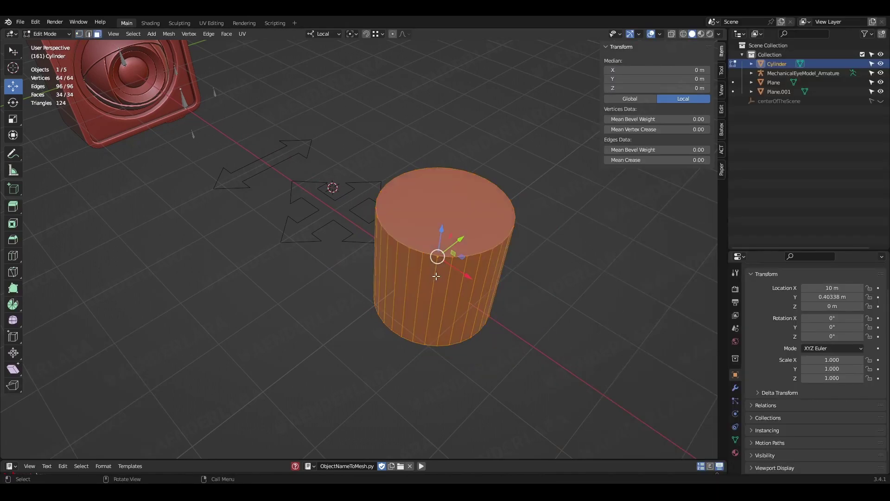
click(437, 281)
alt+click(438, 288)
middle_drag(449, 241, 492, 227)
key(x)
click(512, 222)
key(Tab)
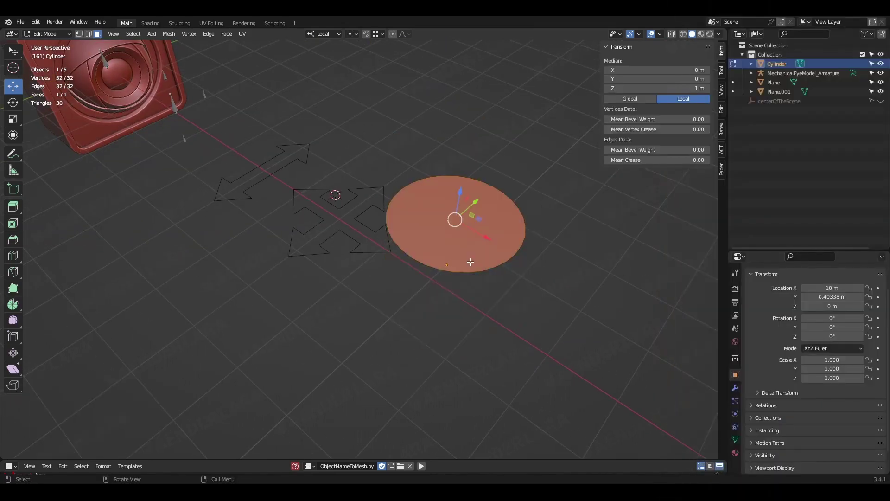
Step: Set the disc's origin to its Center of Mass (Volume)
click(140, 34)
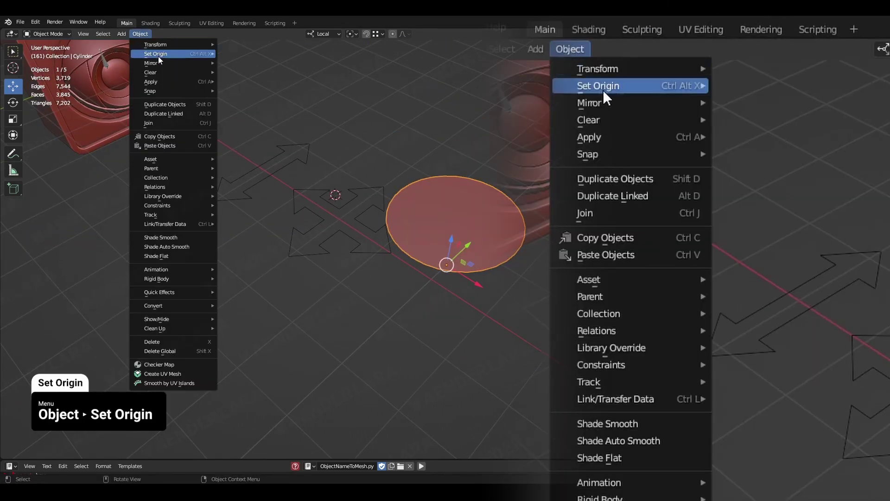
mouse_move(157, 55)
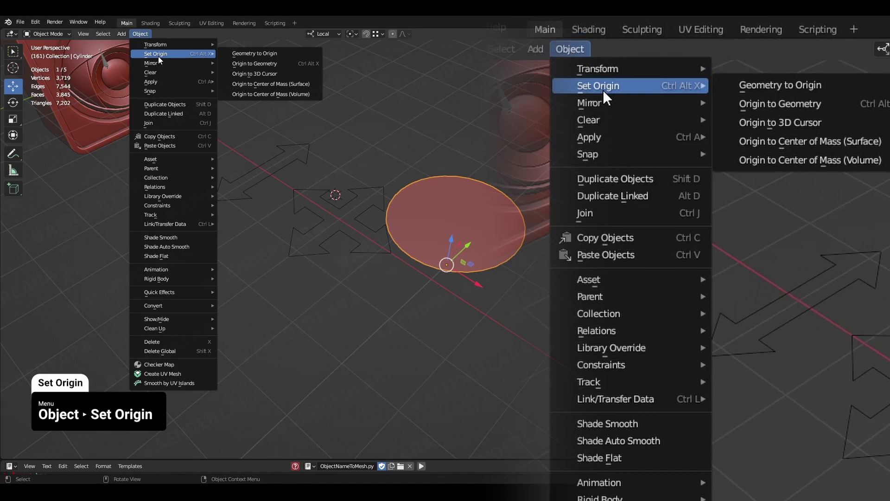
click(274, 94)
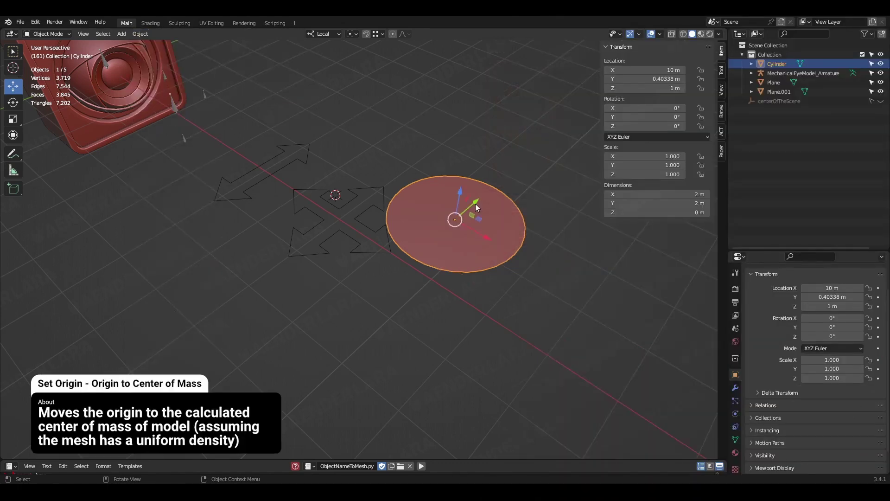
Step: Set the disc's Y and Z locations to 0 m
middle_drag(499, 220, 485, 194)
click(654, 79)
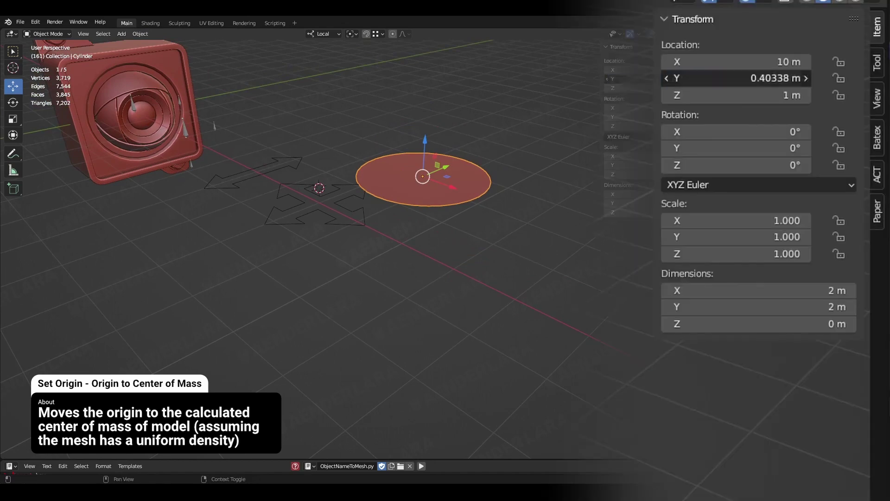
text(0)
key(Return)
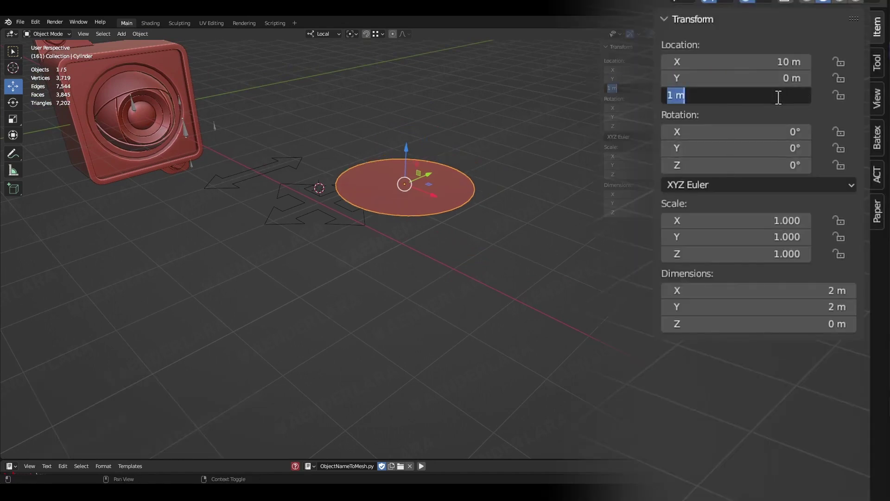
text(0)
key(Return)
Step: Move the disc 1 m along its local X axis, away from the four-way arrow
scroll(404, 253, up, 2)
middle_drag(404, 253, 515, 299)
drag(405, 276, 477, 299)
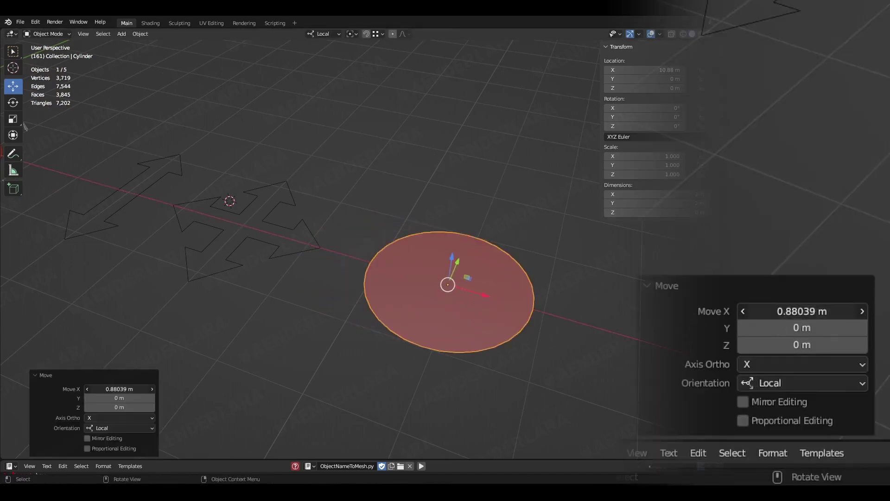
double_click(120, 389)
text(1)
key(Return)
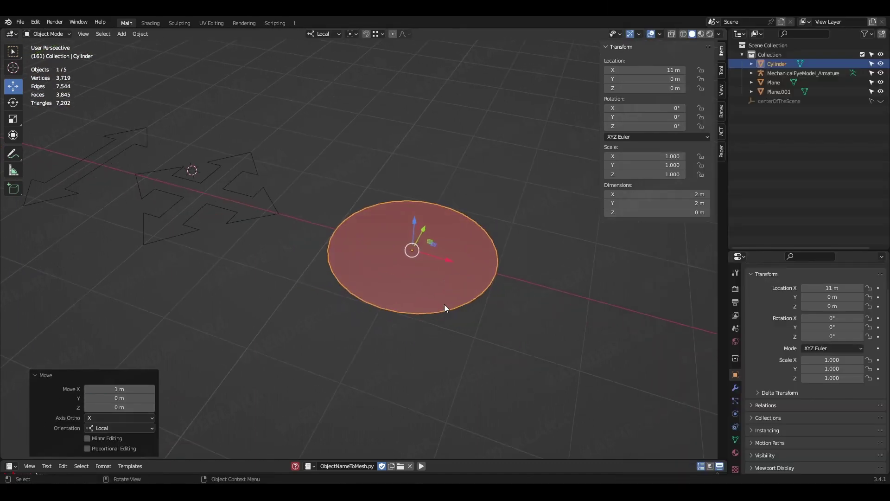
Step: Delete only the disc's face in Edit Mode, keeping the circular outline
key(Tab)
key(x)
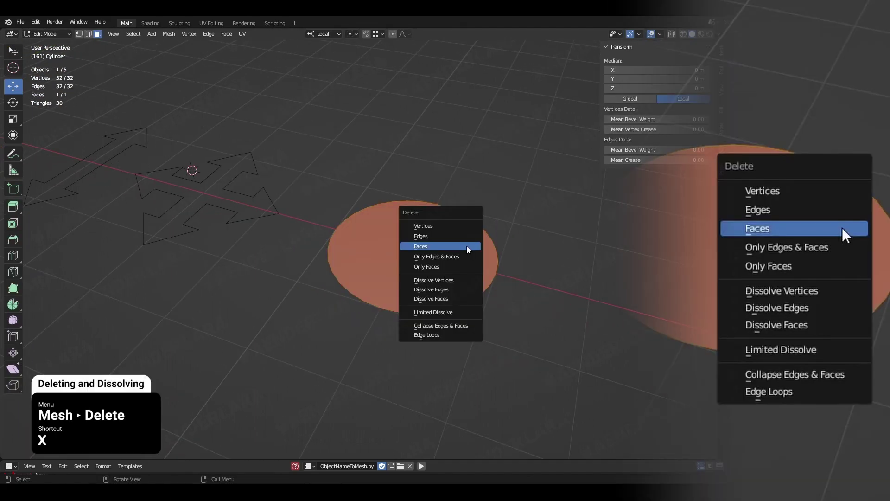
click(453, 266)
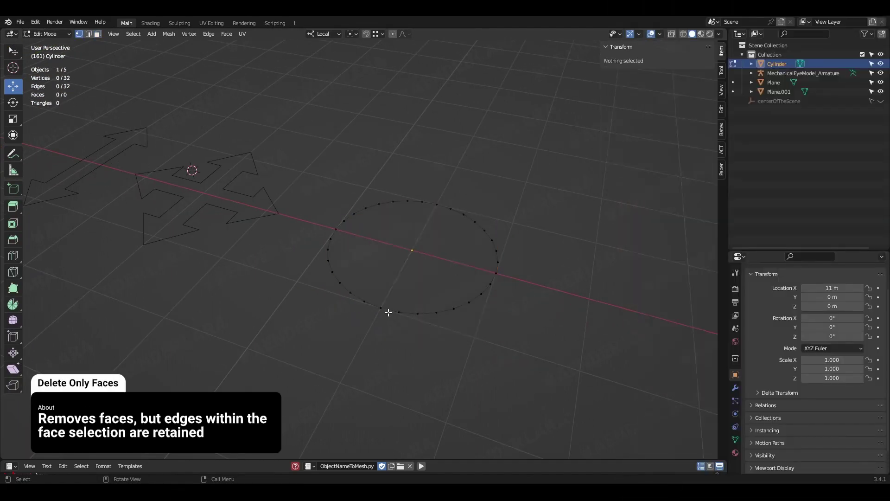
Step: In Top view, select three adjacent vertices at each of the circle's four axis points
alt+middle_drag(400, 306, 483, 318)
shift+middle_drag(459, 352, 410, 256)
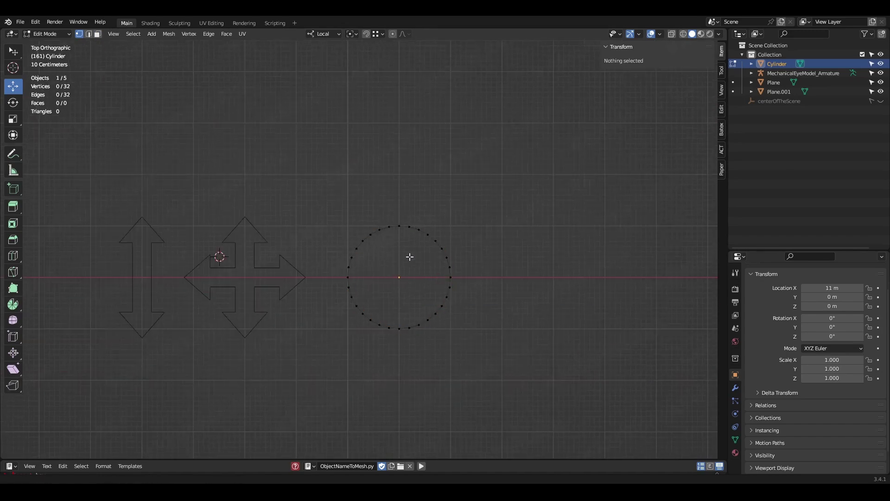
key(a)
key(KP_Decimal)
click(344, 312)
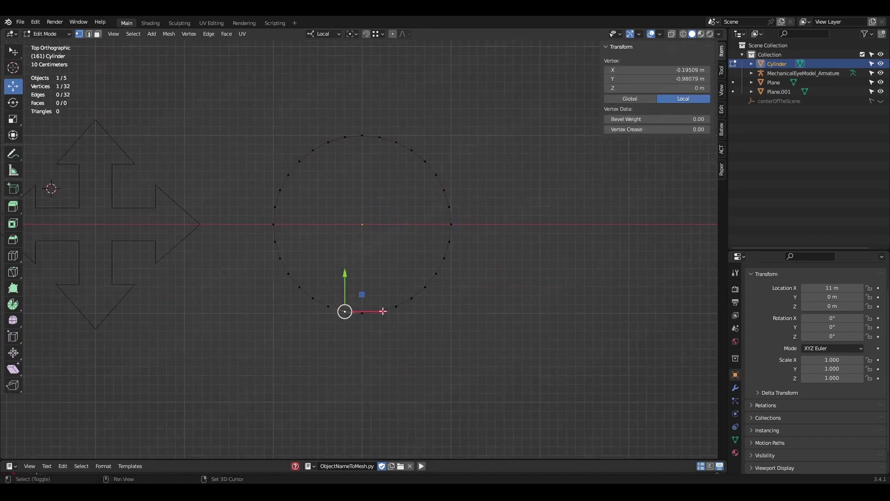
shift+click(380, 312)
shift+click(362, 312)
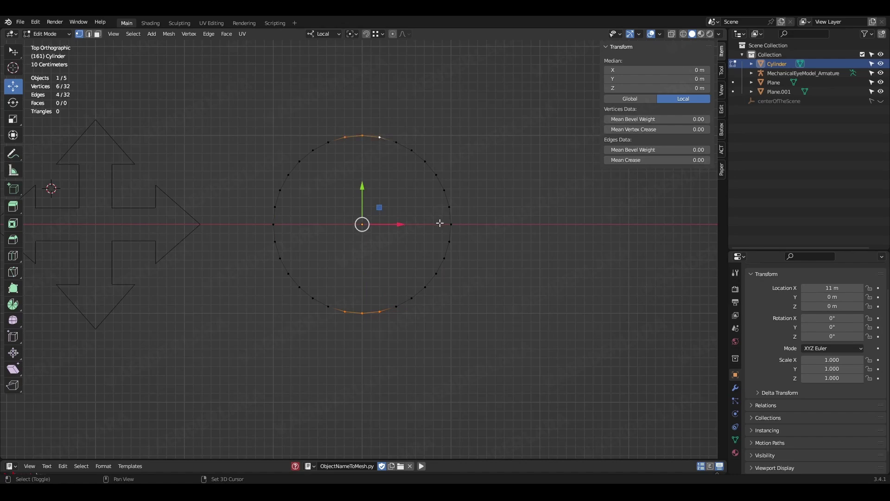
shift+click(277, 207)
Step: Scale the selected vertices outward to form four tabs, making the outline about 2.65 m across, and leave Edit Mode
key(shift+space)
key(s)
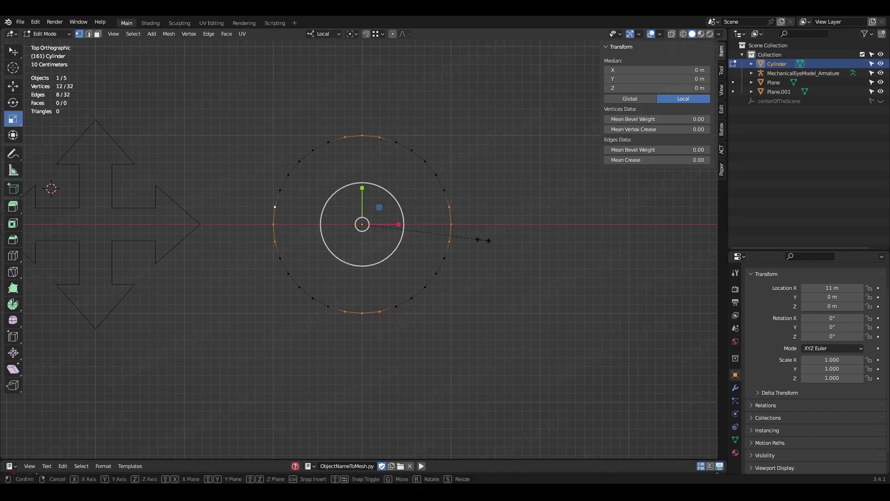
key(s)
click(524, 238)
key(Tab)
click(444, 134)
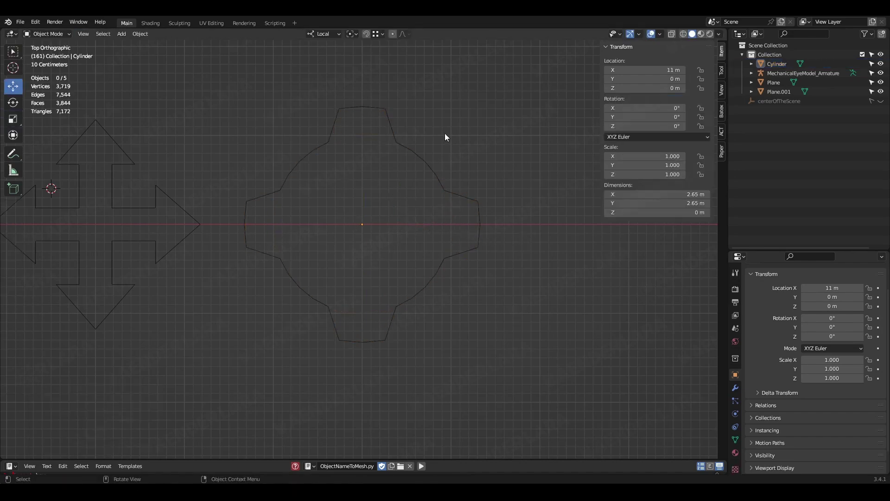
middle_drag(444, 133, 495, 312)
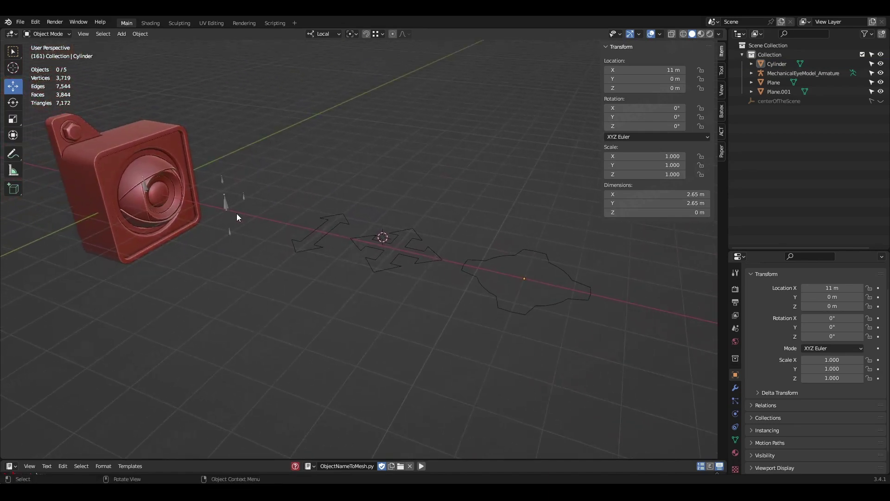
Step: Select the mechanical eye's armature and switch it to Pose Mode
click(217, 205)
click(47, 34)
click(59, 67)
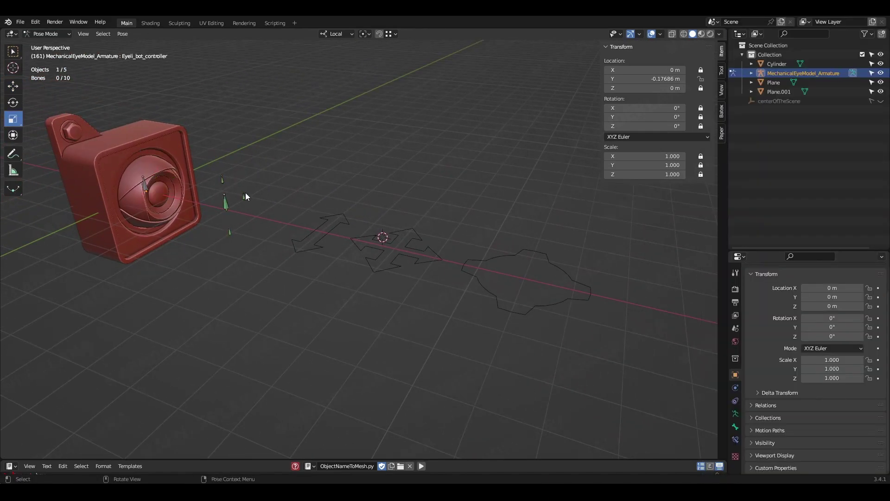
Step: Assign the double-headed arrow outline as the custom shape of the top eyelid controller bone
key(KP_Decimal)
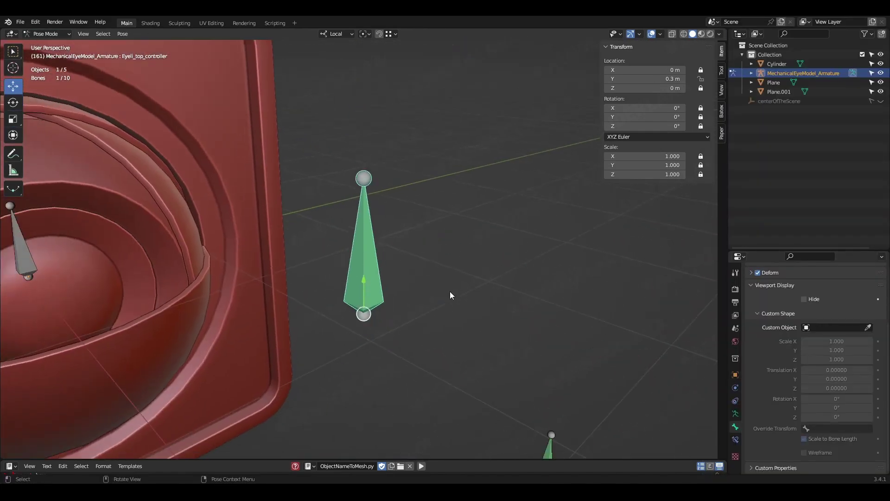
scroll(452, 295, down, 2)
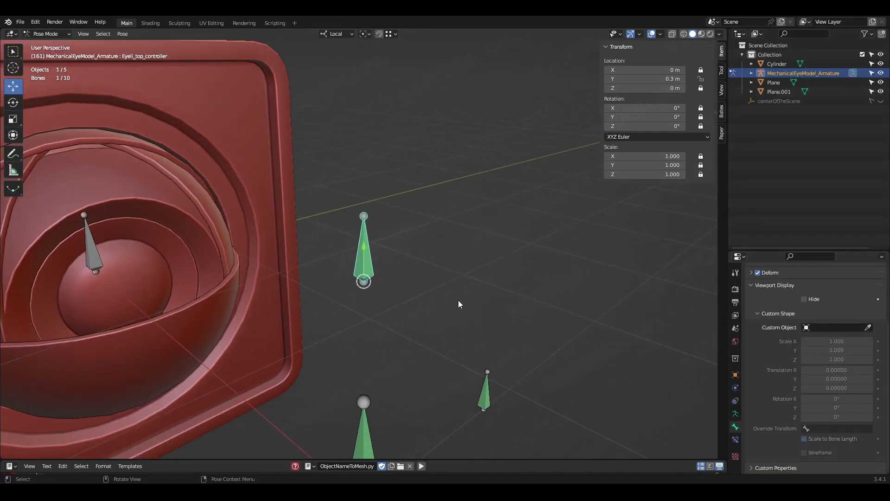
scroll(468, 308, down, 2)
middle_drag(468, 308, 540, 332)
middle_drag(540, 332, 566, 341)
shift+middle_drag(566, 342, 475, 275)
click(867, 327)
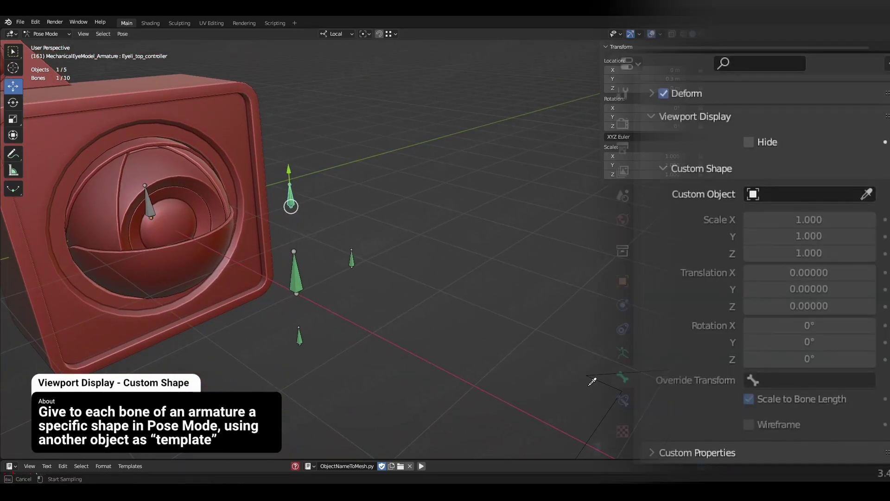
click(606, 378)
Step: Set the top eyelid controller's custom shape rotation to 90° on Y and its scale to 0.8 on all axes
click(813, 342)
text(90)
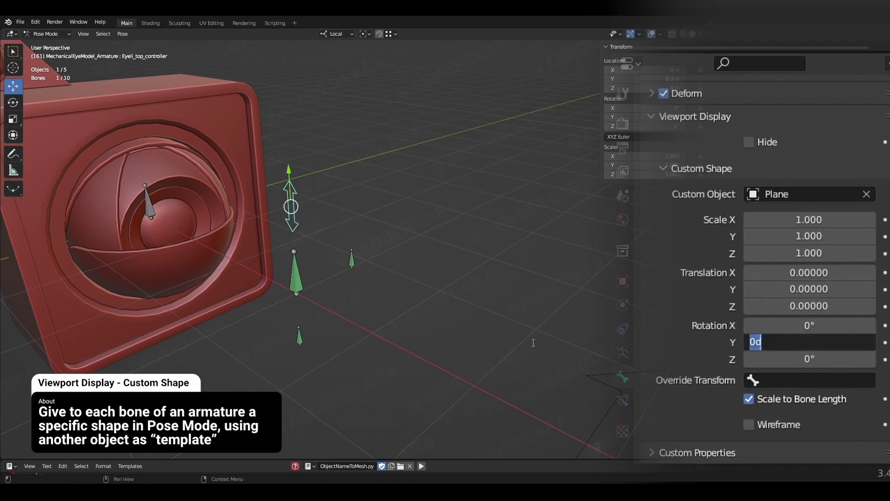
key(Return)
drag(812, 252, 820, 220)
click(812, 242)
click(817, 243)
click(822, 254)
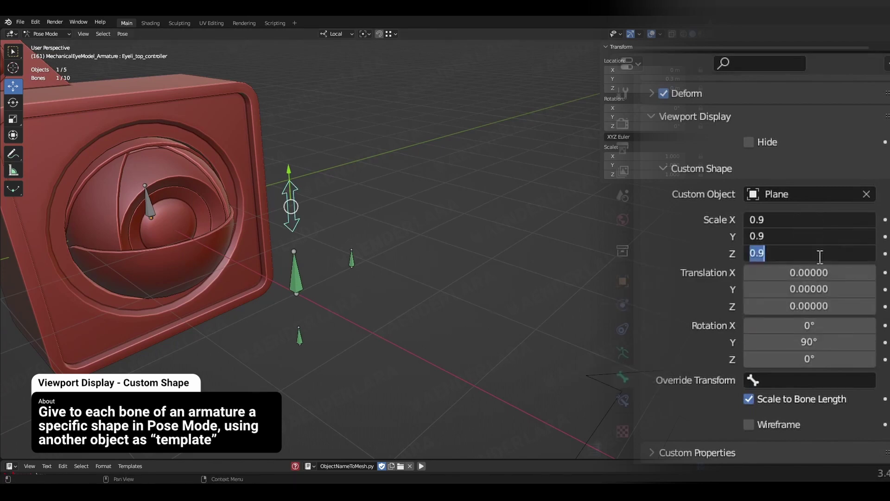
key(Return)
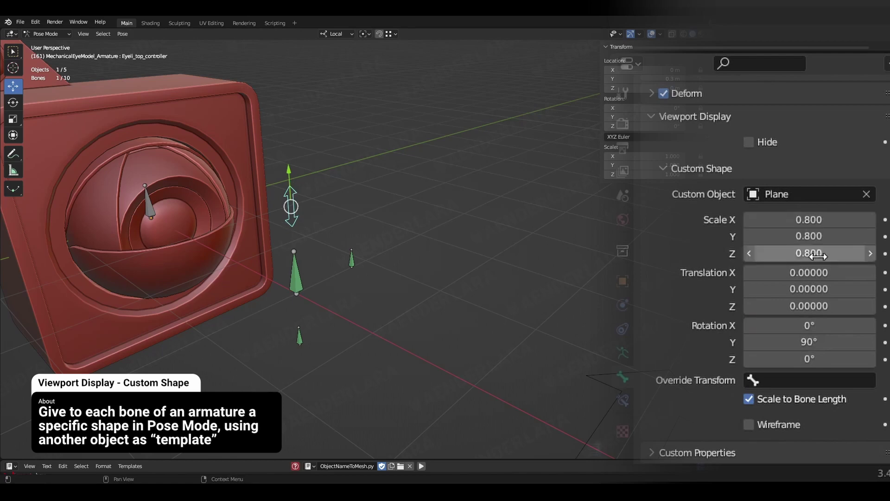
Step: Give the bottom eyelid controller the double-headed arrow as custom shape, scaled to 0.8 on all axes and rotated 90° on Y
click(299, 338)
click(611, 386)
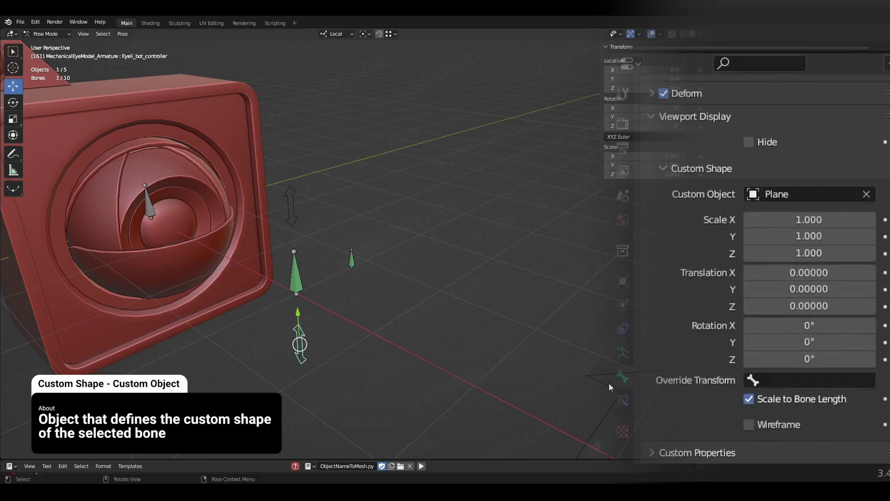
scroll(479, 336, up, 1)
middle_drag(479, 336, 500, 323)
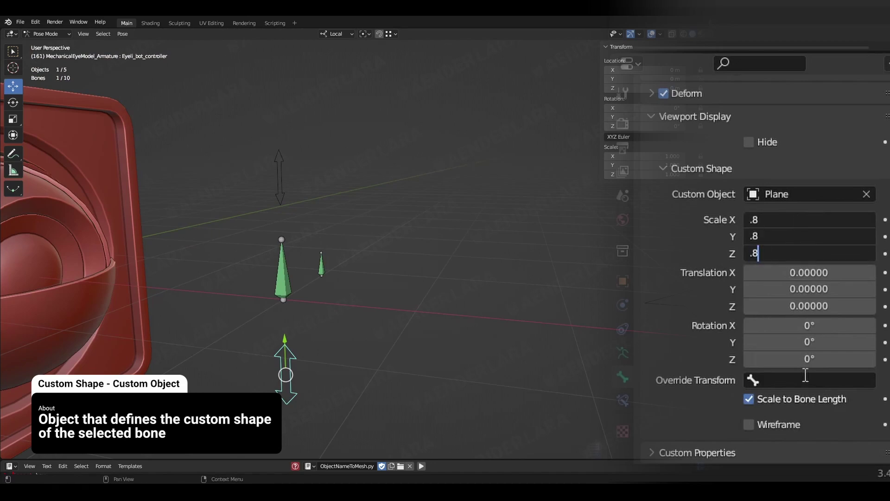
key(Return)
click(809, 341)
text(90)
key(Return)
Step: Assign the double-headed arrow to the side controller bone as custom shape, with a scale of 0.8 on all axes
click(321, 278)
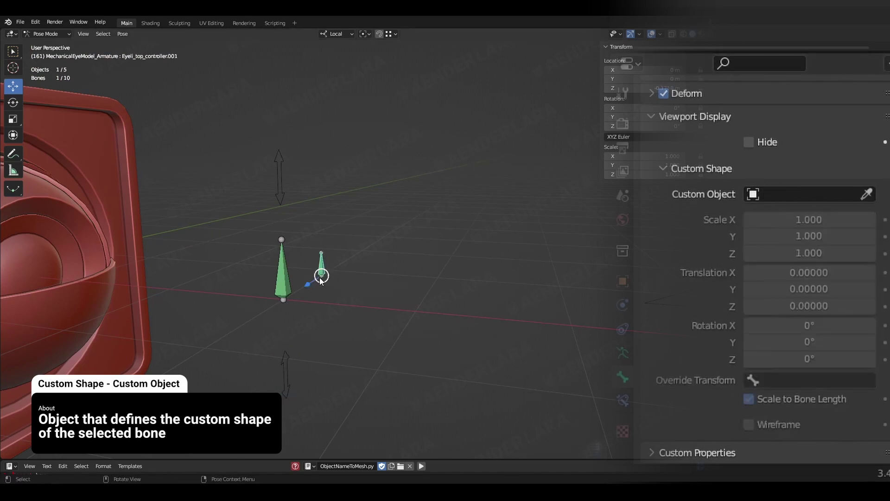
click(676, 299)
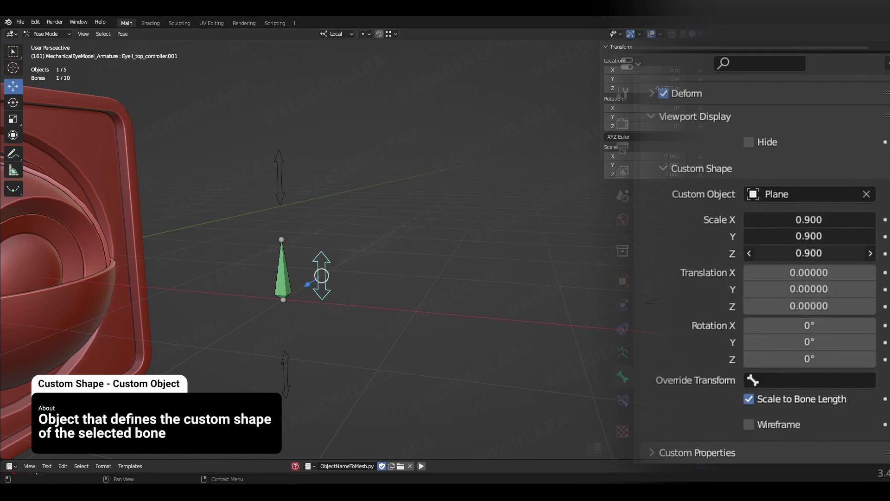
text(.8)
key(Return)
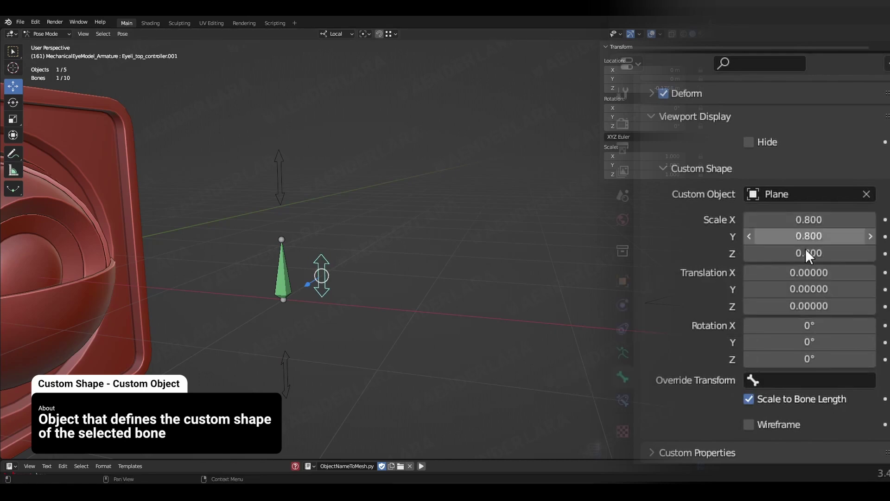
Step: Rotate the side controller's custom shape to 90° on Z and 90° on X
click(815, 360)
text(90)
key(Return)
click(789, 325)
text(90)
key(Return)
Step: Move the side, bottom and top arrow controllers along their free axes to pose the eyelids
middle_drag(437, 344, 391, 348)
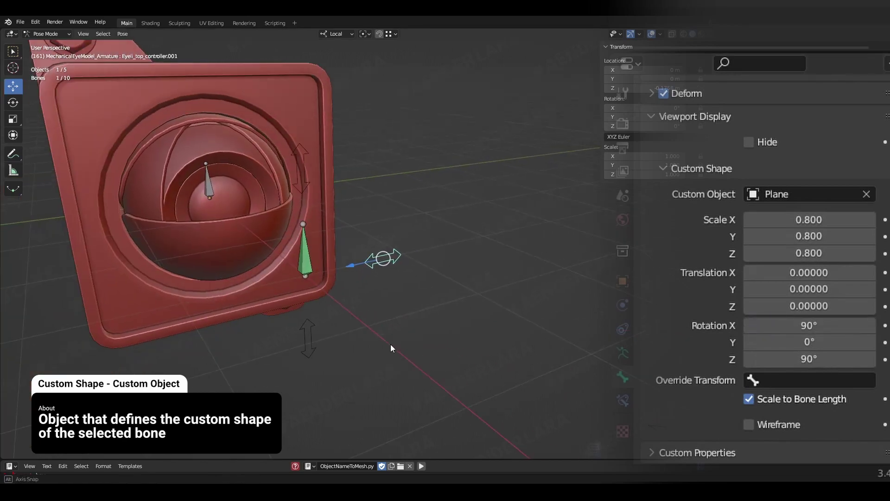
drag(359, 265, 397, 257)
click(303, 332)
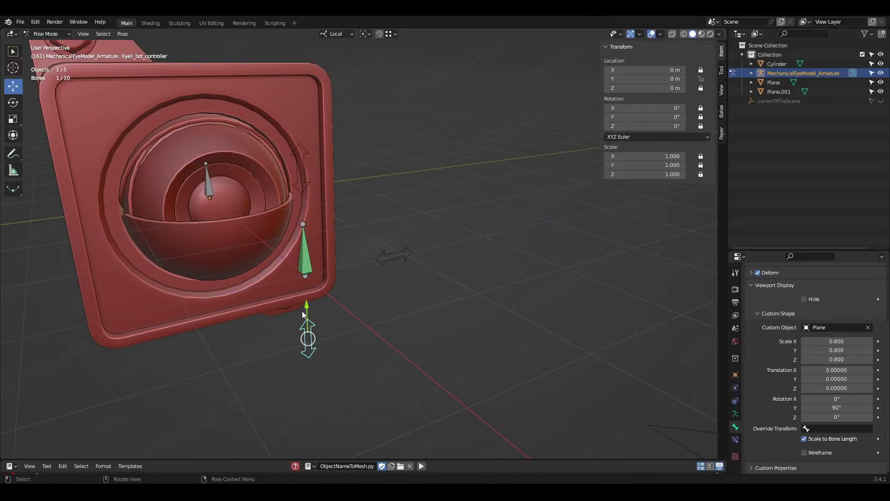
mouse_move(304, 303)
mouse_down()
mouse_move(303, 312)
mouse_move(302, 293)
mouse_up()
click(300, 178)
mouse_move(299, 132)
mouse_down()
mouse_move(301, 187)
mouse_move(300, 148)
mouse_up()
click(307, 336)
middle_drag(364, 335, 375, 335)
Step: Assign the four-way arrow outline (Plane.001) as the custom shape of the EyeDirectionGuide bone
click(303, 254)
scroll(535, 379, down, 3)
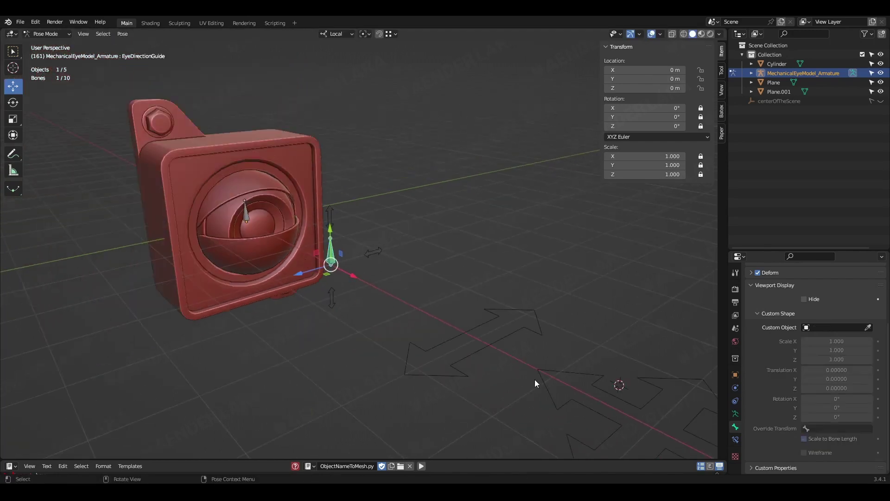
scroll(535, 379, up, 1)
click(586, 371)
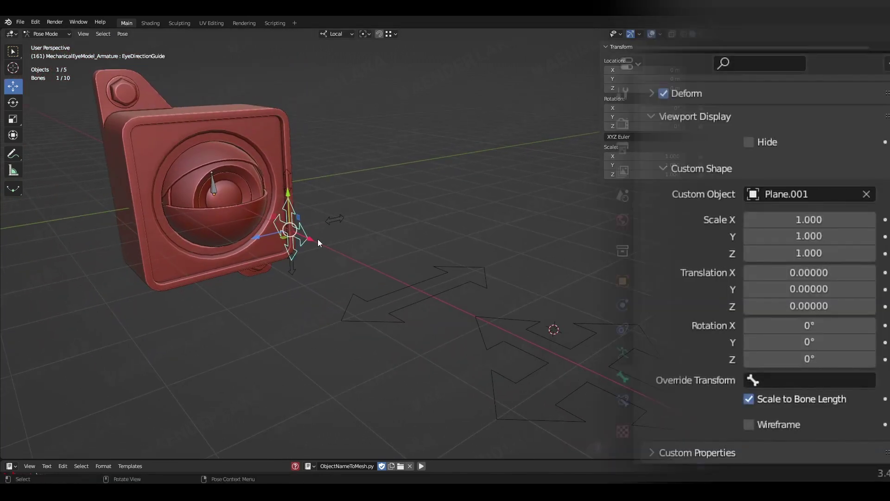
scroll(318, 238, up, 4)
scroll(409, 266, up, 1)
Step: Set the four-way arrow shape's rotation to 90° on Y and its scale to 0.5 on all axes
click(793, 344)
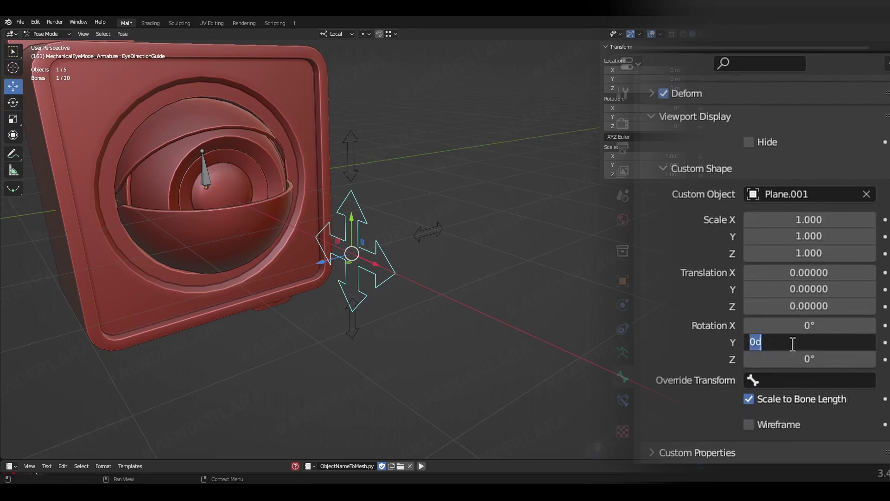
text(90)
key(Return)
mouse_move(798, 253)
mouse_down()
mouse_move(788, 252)
mouse_move(801, 250)
mouse_up()
text(.)
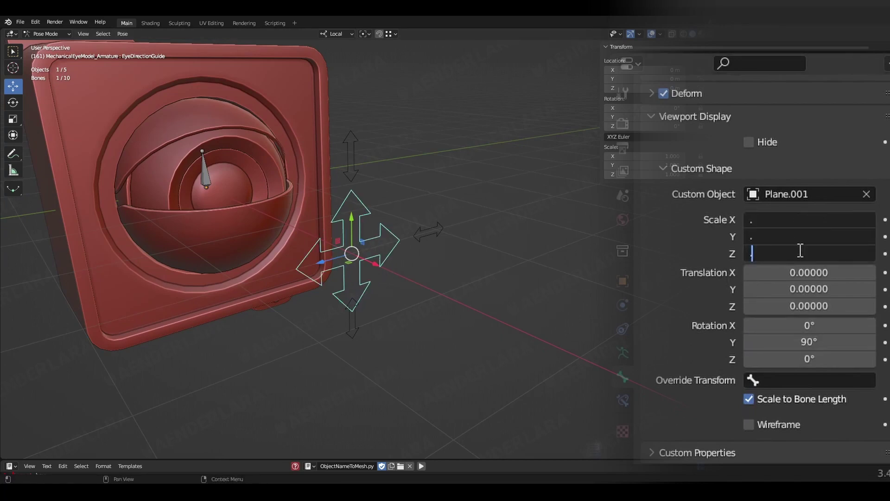
text(5)
key(Return)
Step: Move the four-way arrow controller off its rest position to redirect the eye
scroll(431, 255, down, 2)
middle_drag(431, 255, 409, 257)
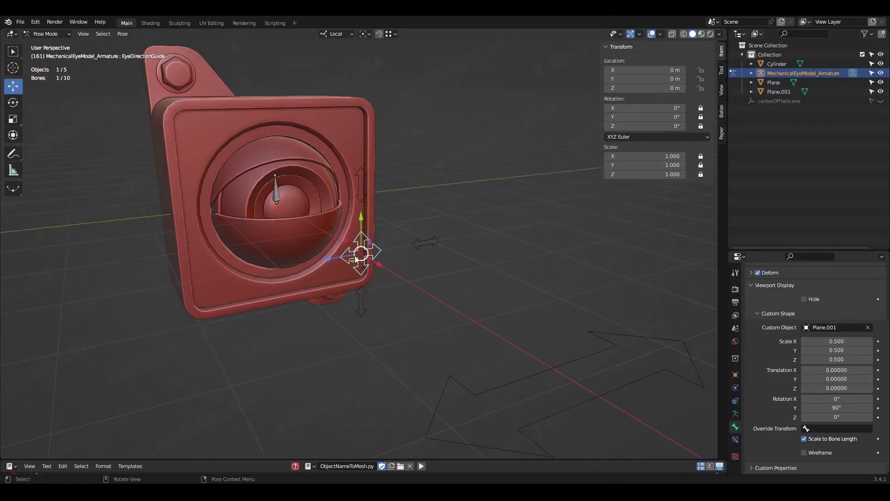
drag(356, 258, 376, 240)
Step: Select the top and bottom eyelid controllers together, then move and scale them to open and close both lids
shift+click(371, 187)
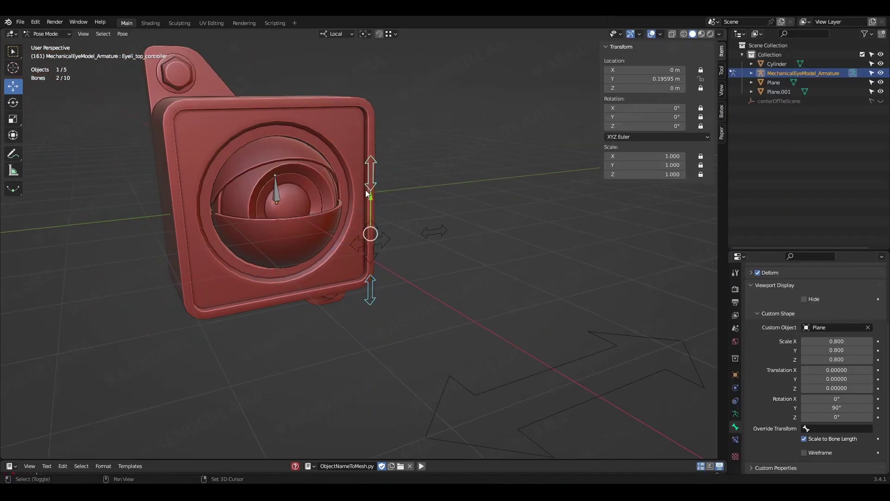
drag(365, 190, 396, 192)
key(s)
drag(590, 267, 446, 259)
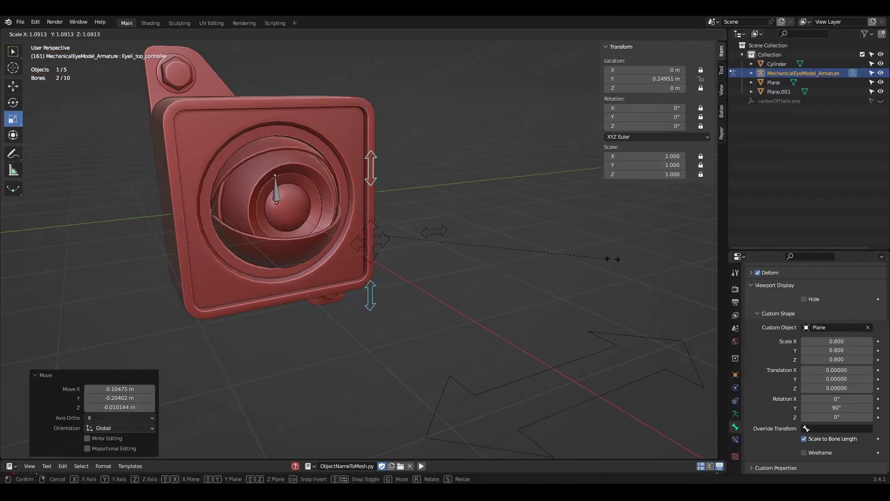
click(432, 255)
key(s)
click(538, 286)
scroll(502, 298, up, 1)
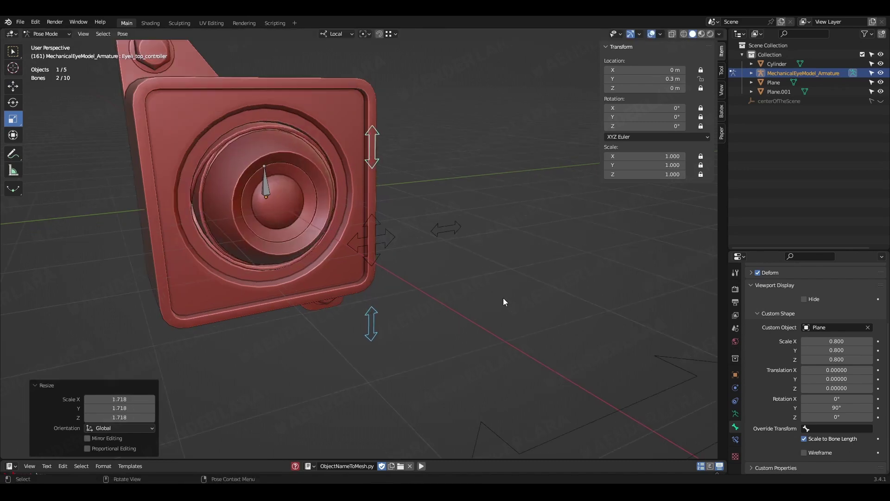
key(s)
click(475, 287)
Step: Move the side arrow controller to about -0.18 m on its Z axis
click(466, 263)
key(ctrl+z)
key(ctrl+z)
key(ctrl+z)
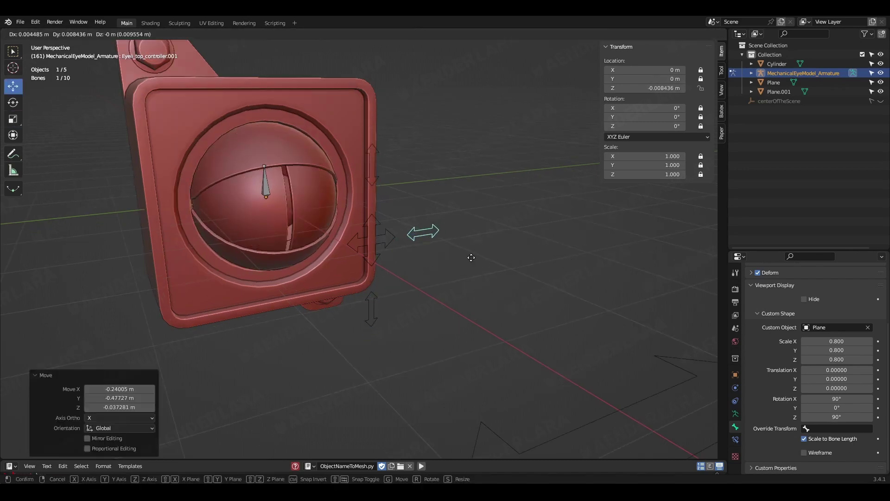
Step: Assign the tabbed circle outline (Cylinder) as the custom shape of the Root bone inside the eye
scroll(491, 289, down, 4)
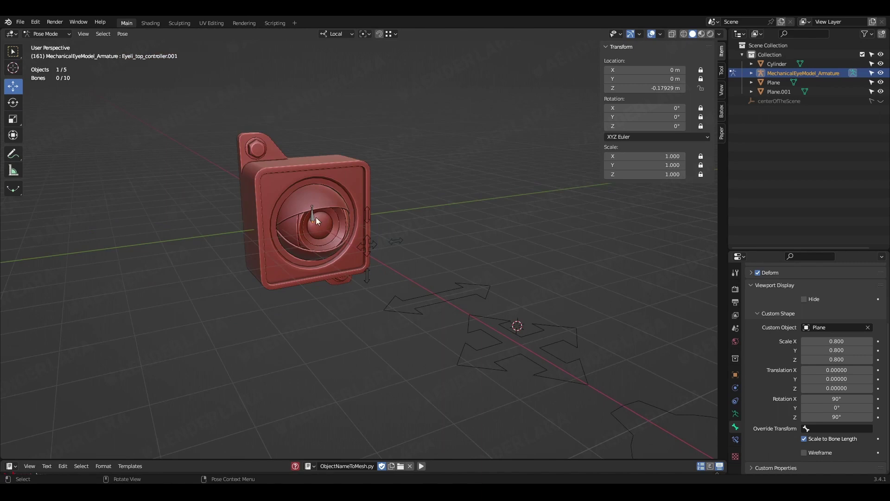
click(316, 218)
middle_drag(519, 335, 482, 301)
click(862, 329)
click(867, 328)
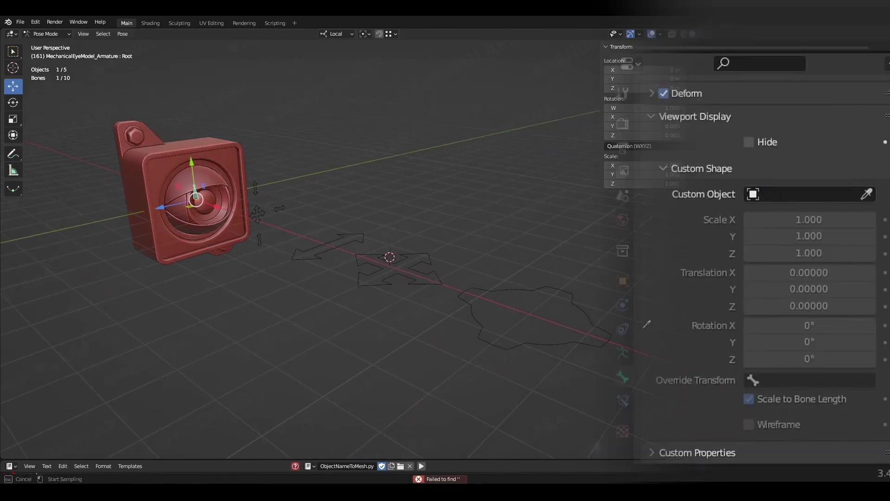
click(602, 341)
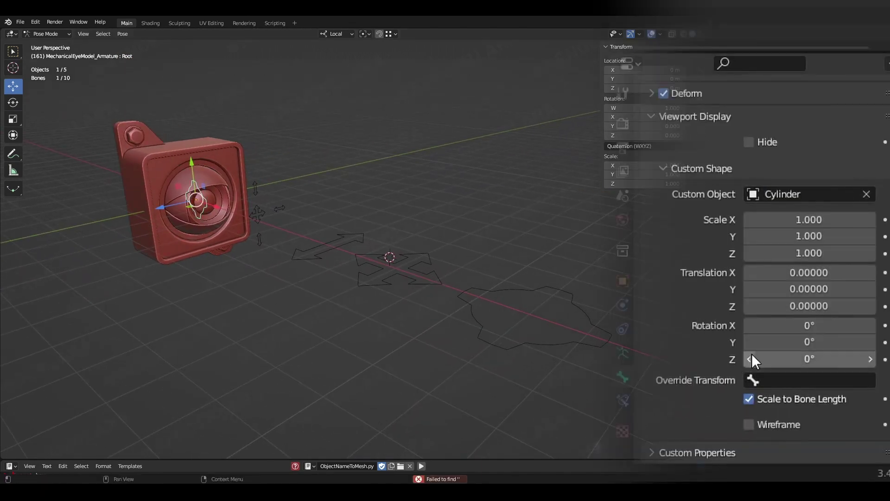
Step: Rotate the Root bone's custom shape 90° on X so the tabbed circle lies flat
drag(752, 355, 759, 325)
key(ctrl+z)
key(ctrl+z)
text(90)
key(Return)
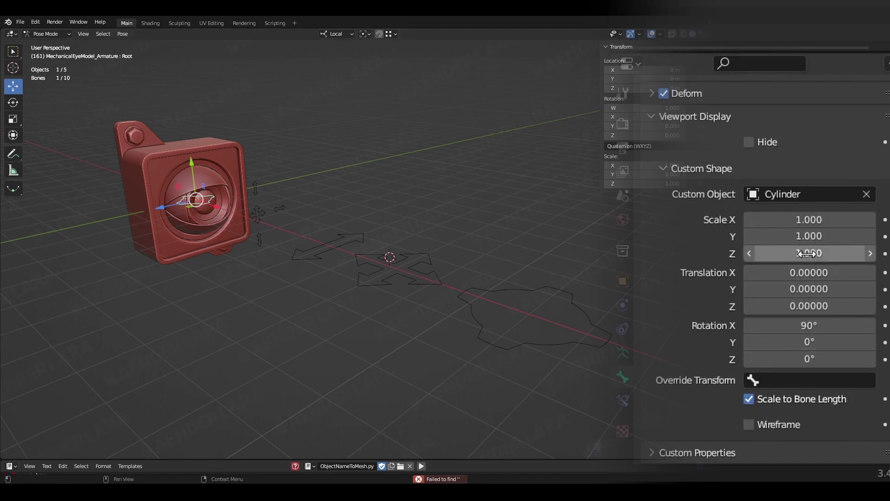
Step: Set the Root bone's custom shape scale to 6 on all axes
drag(809, 254, 809, 219)
text(F)
click(295, 316)
key(f)
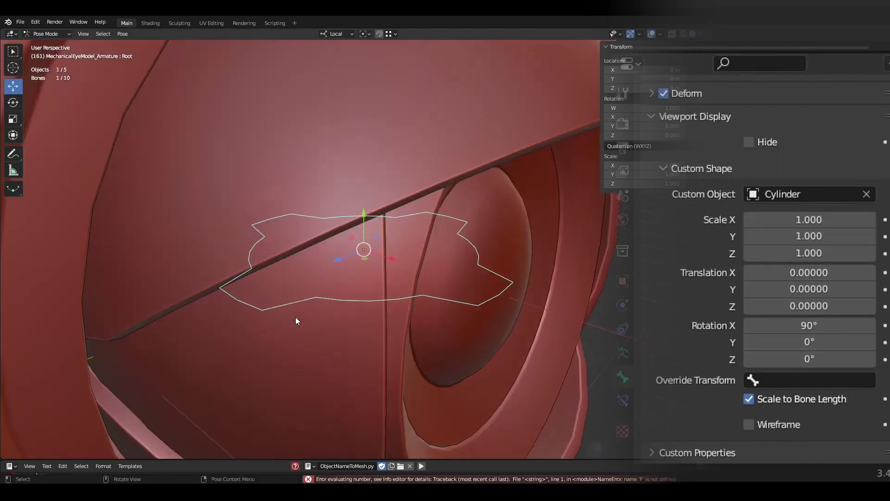
scroll(296, 316, down, 5)
drag(828, 254, 828, 220)
text(6)
key(Return)
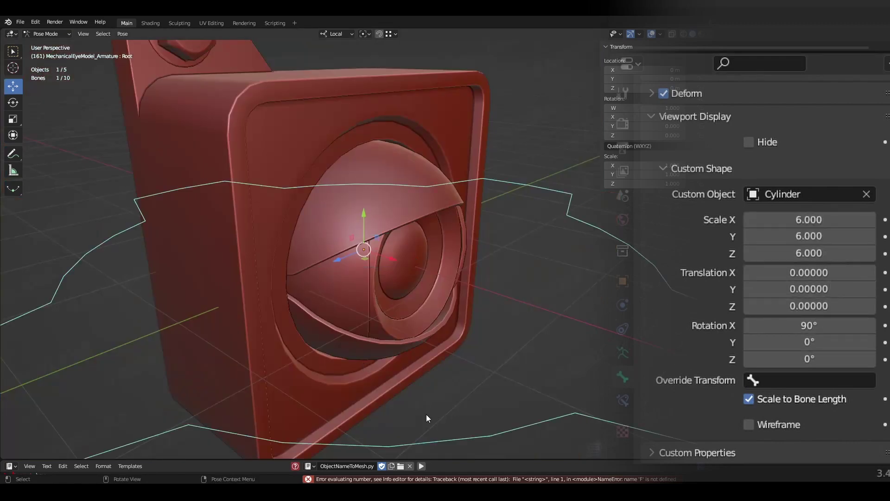
Step: Set the Root bone's custom shape scale to 4 on all axes
scroll(427, 414, down, 4)
drag(844, 254, 844, 220)
text(4)
key(Return)
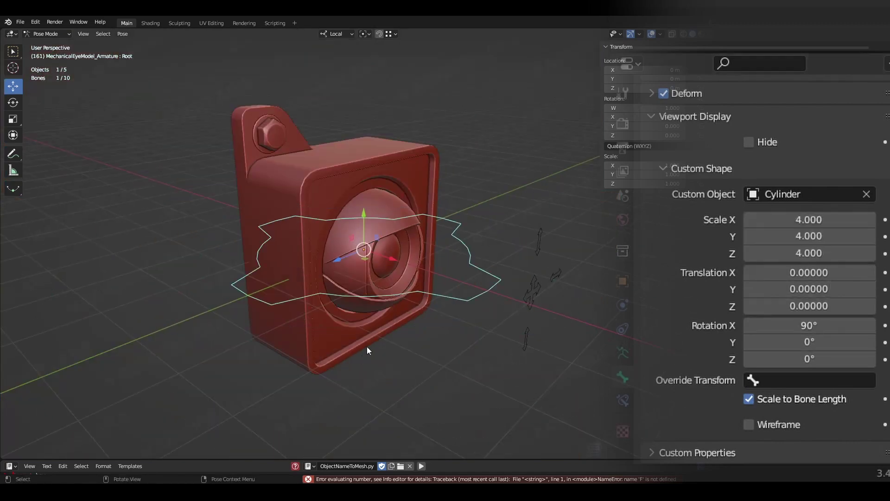
Step: Offset the Root bone's custom shape by -0.37 on X and -1.66 on Y, placing it around the housing's base
middle_drag(367, 347, 677, 315)
alt+middle_drag(580, 281, 593, 295)
drag(802, 268, 785, 268)
key(KP_1)
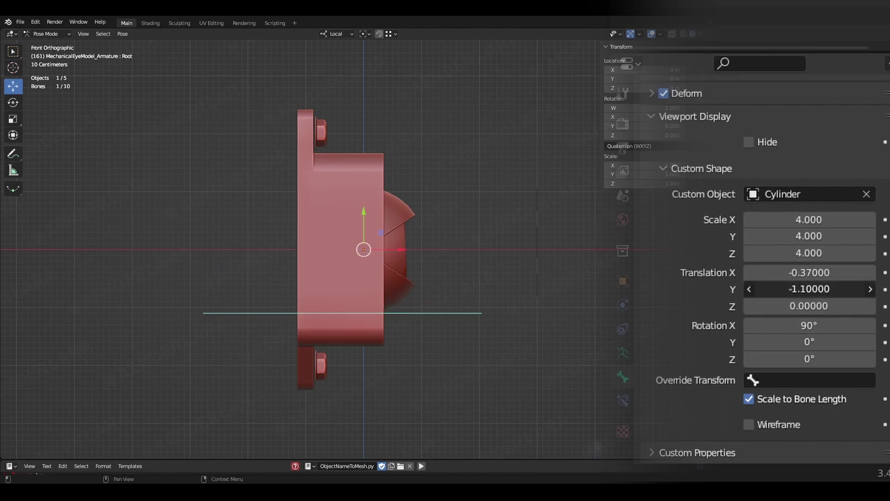
drag(809, 289, 816, 289)
Step: Move the Root bone freely to shift the whole eye with its tabbed circle controller
middle_drag(408, 258, 371, 285)
key(g)
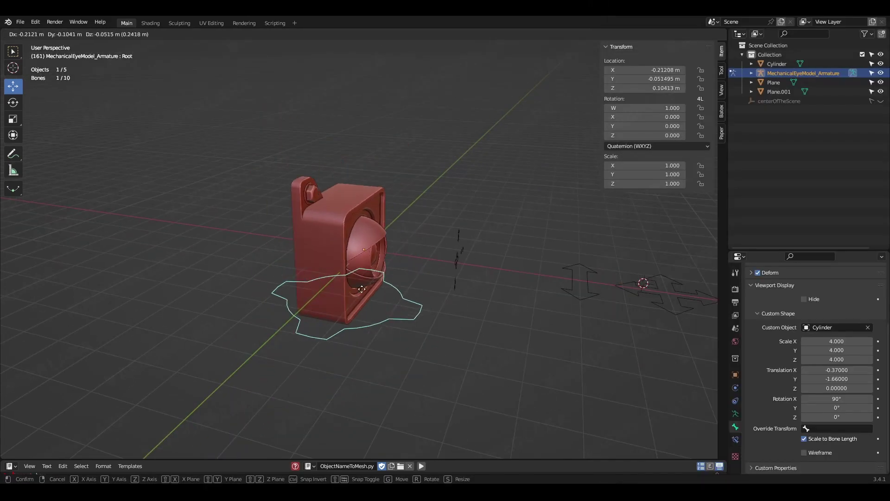
click(387, 283)
key(s)
right_click(427, 294)
Step: Select the four-way arrow controller bone and bring up the armature's Bone Groups settings
click(499, 315)
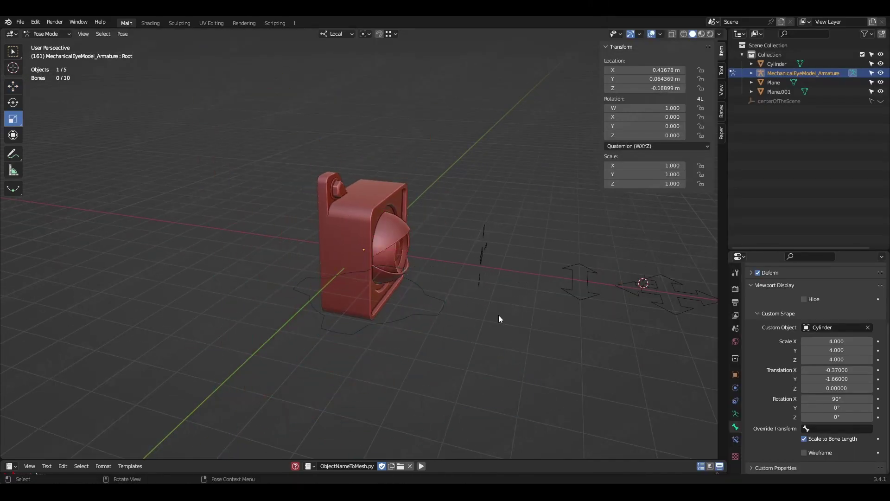
middle_drag(499, 315, 452, 290)
click(488, 263)
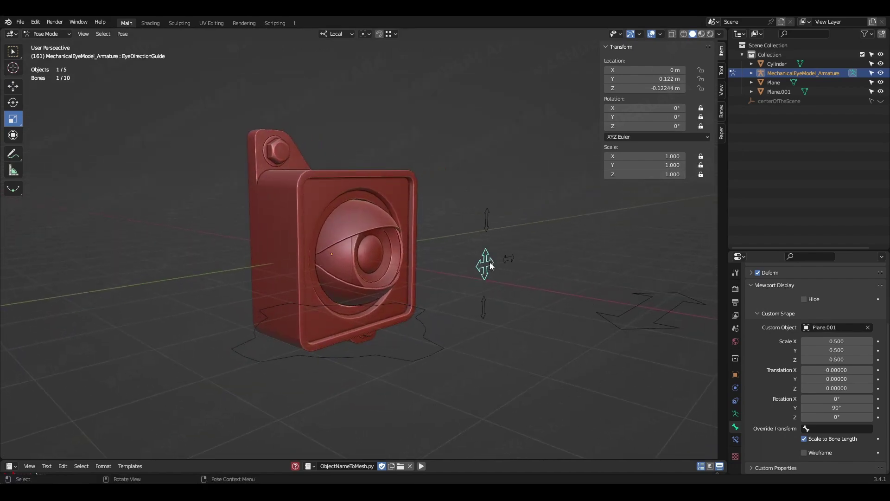
scroll(708, 323, down, 3)
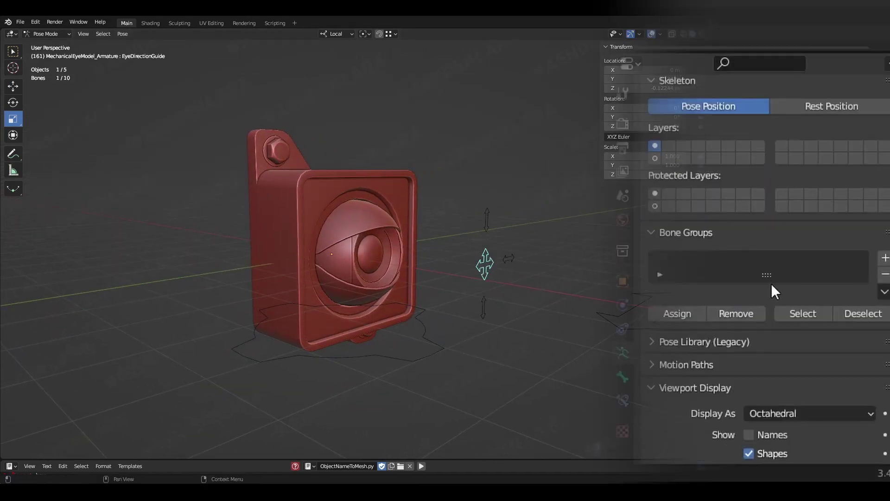
Step: Enlarge the bone group list and add a bone group named EyeControllers
drag(771, 275, 771, 326)
scroll(578, 315, up, 2)
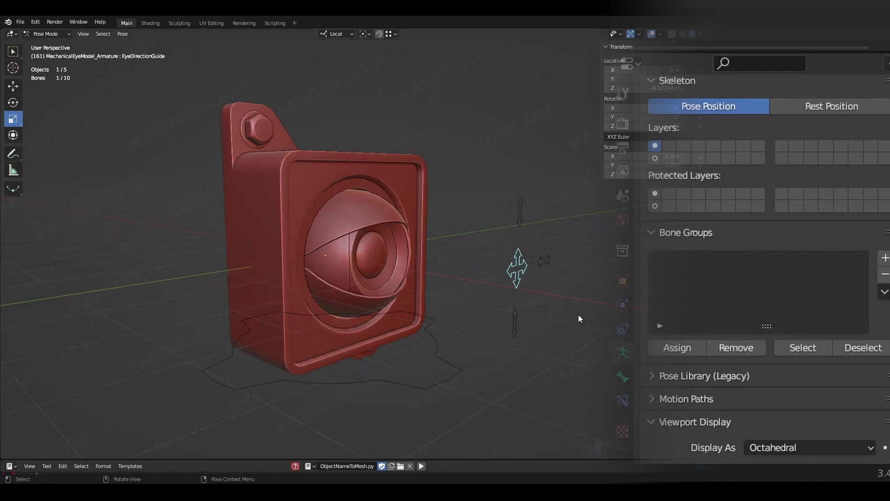
scroll(499, 320, up, 2)
middle_drag(499, 319, 482, 321)
scroll(482, 321, up, 3)
scroll(480, 321, down, 3)
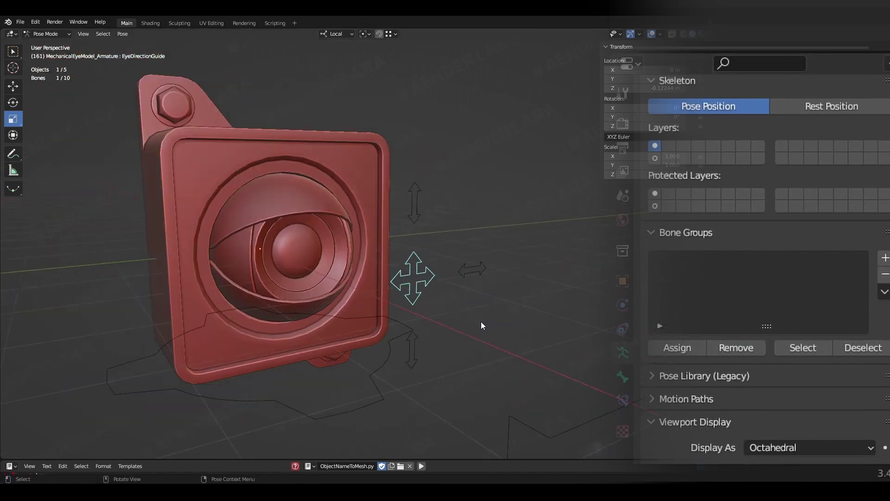
shift+middle_drag(511, 354, 534, 335)
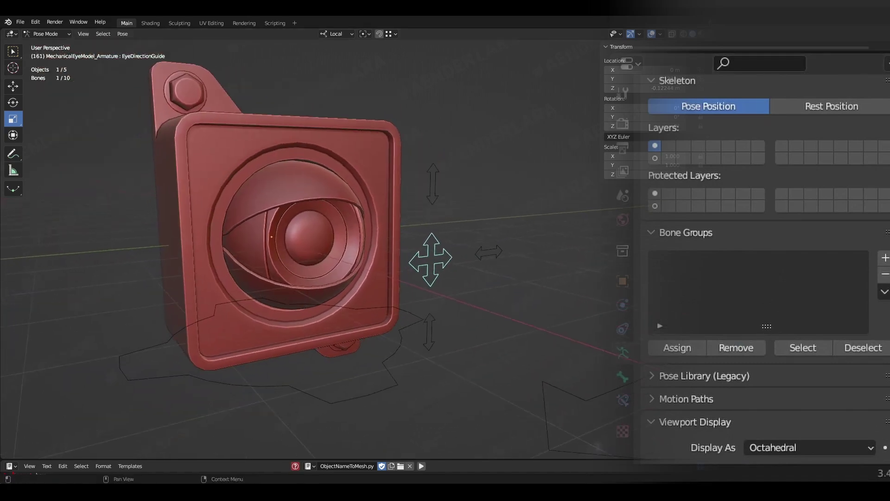
click(886, 258)
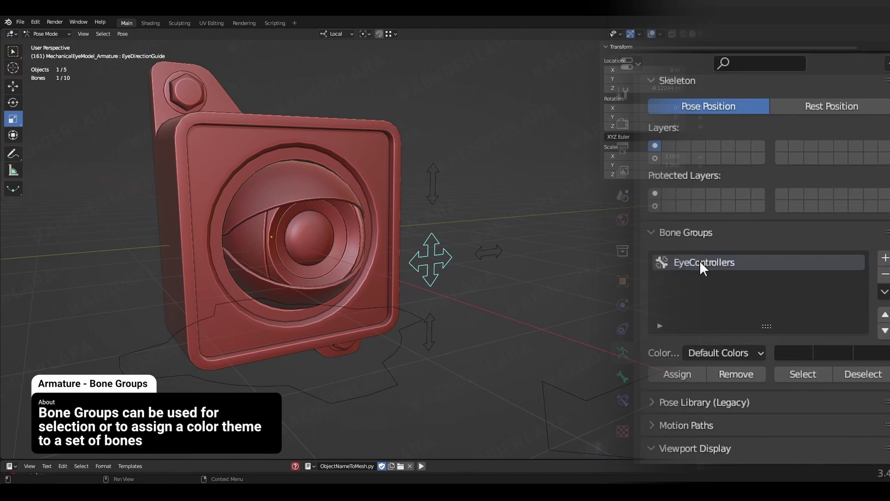
Step: Assign the four arrow controller bones to the EyeControllers group and give it the 09 - Theme Color Set
click(677, 374)
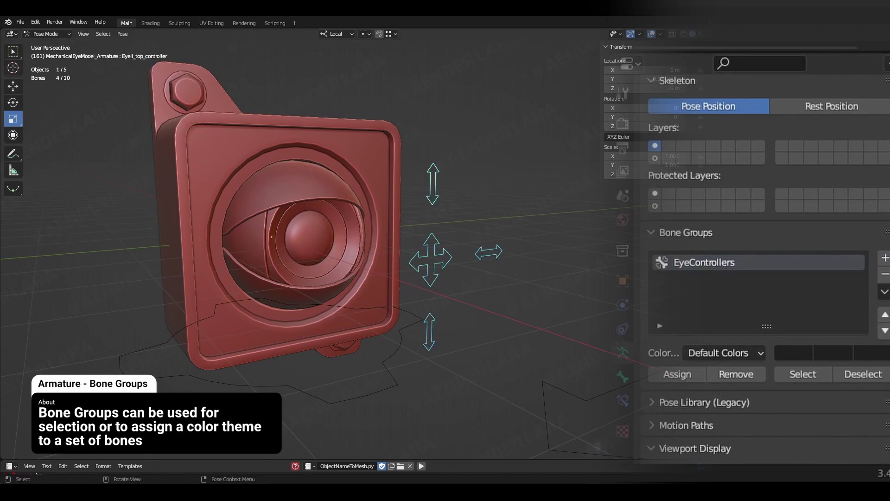
click(639, 319)
click(723, 353)
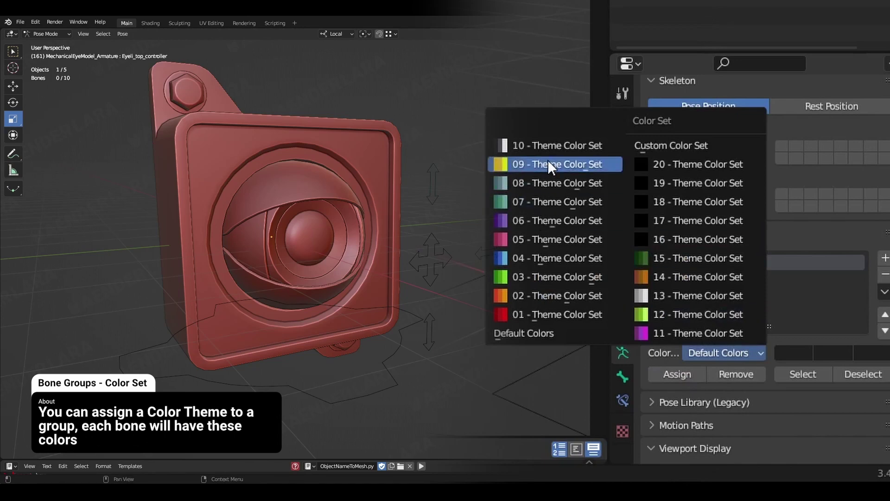
click(549, 163)
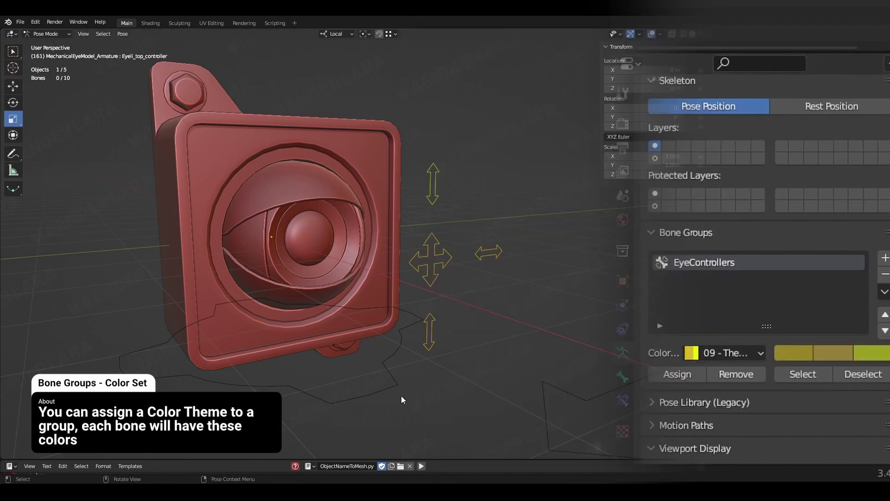
Step: Add a bone group named BodyController, assign the Root bone to it and give it the 07 theme color set
middle_drag(402, 397, 414, 396)
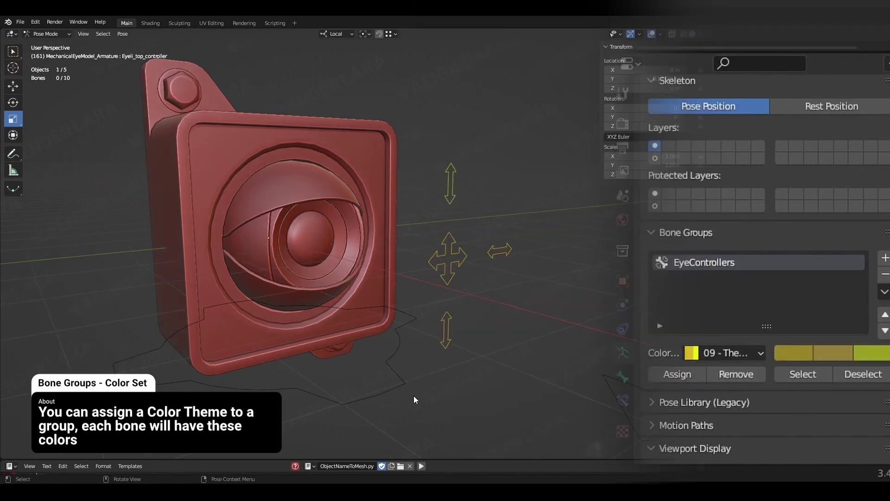
click(883, 259)
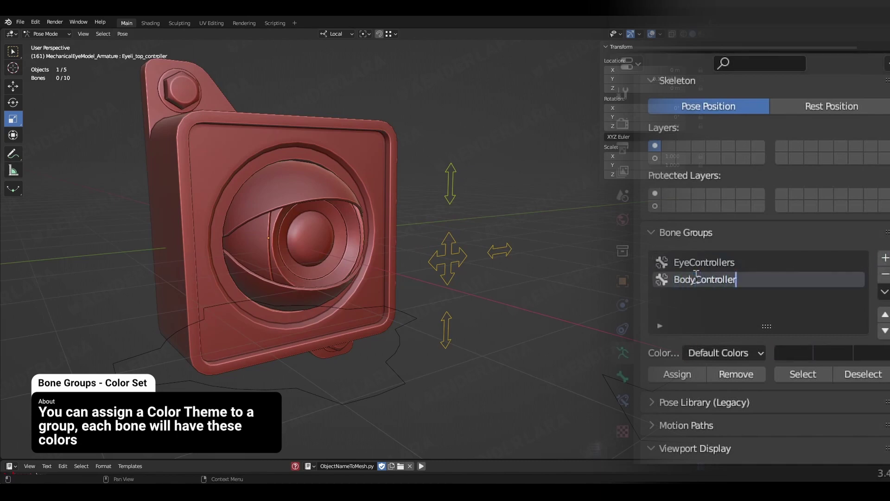
click(397, 392)
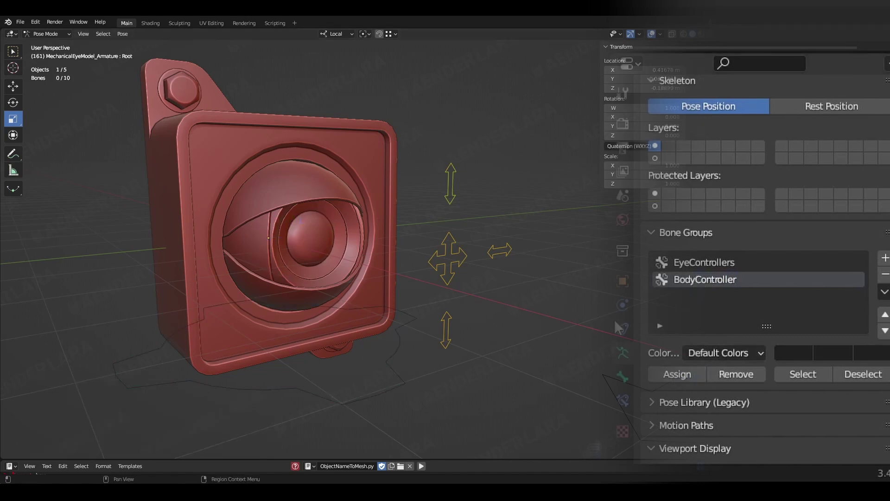
click(717, 352)
click(553, 201)
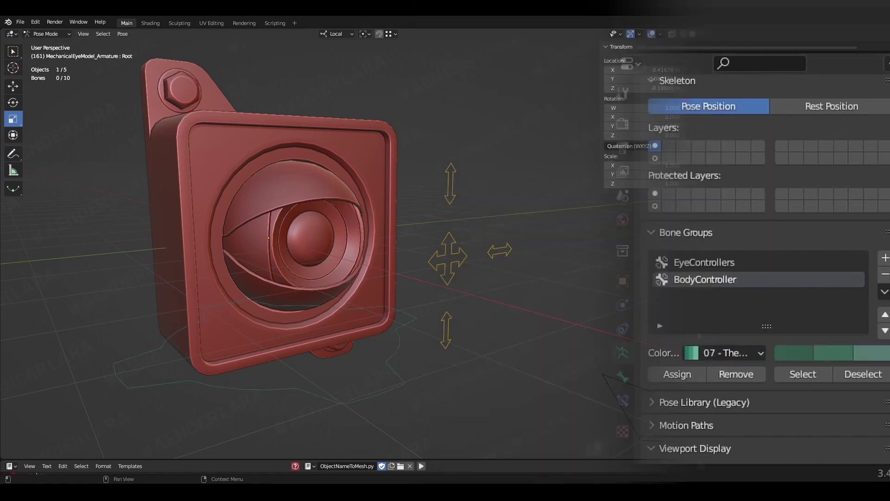
middle_drag(552, 365, 462, 348)
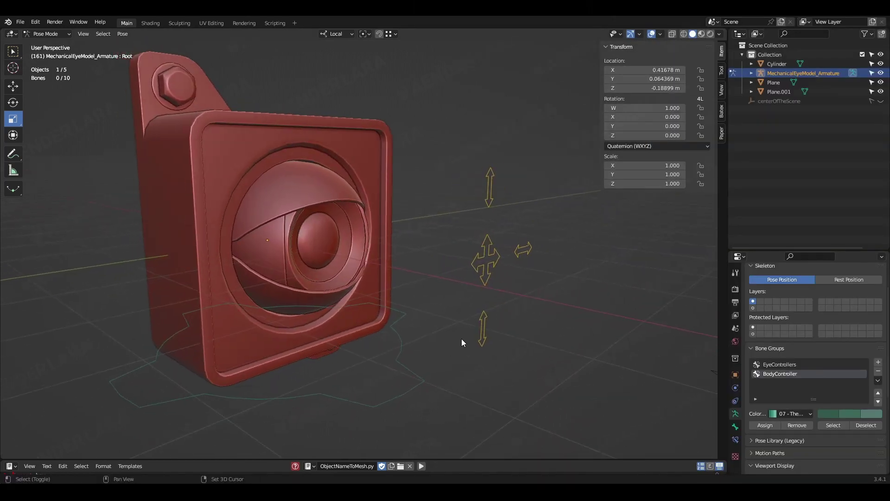
Step: In Object Mode, move the Cylinder, Plane and Plane.001 shape objects into a new collection named ControllersShapes
click(63, 34)
click(54, 43)
click(400, 77)
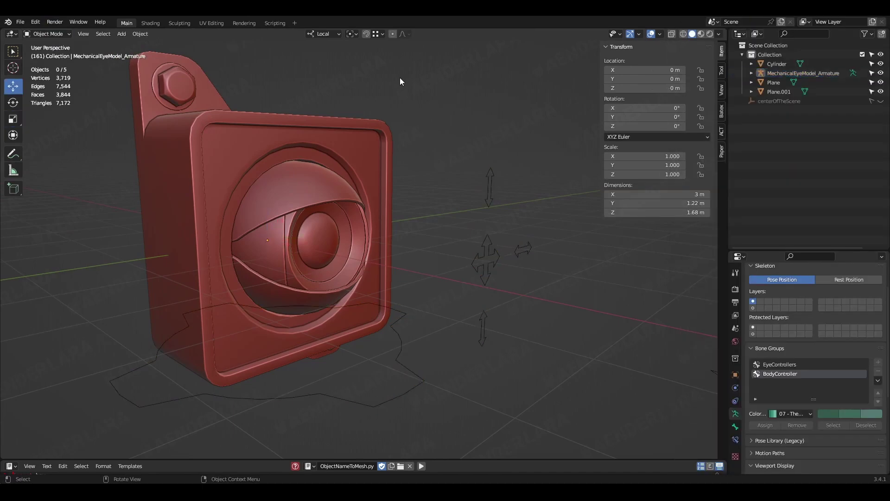
click(778, 92)
ctrl+click(777, 82)
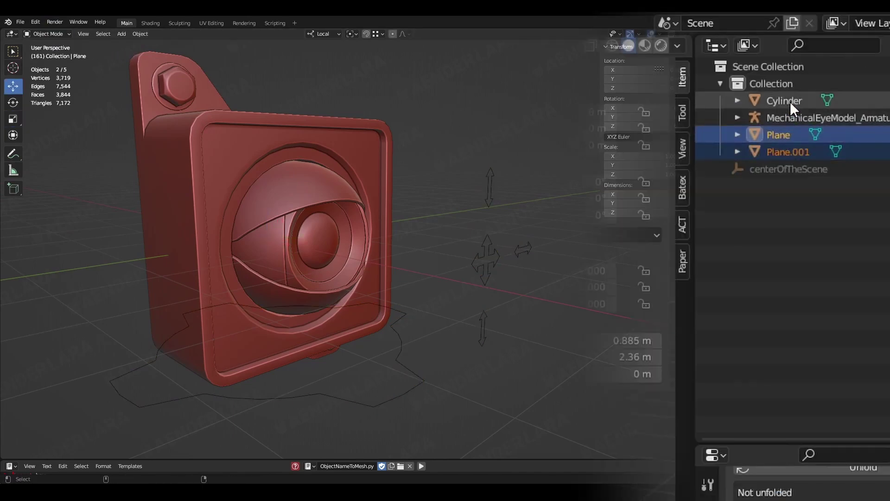
ctrl+click(790, 101)
scroll(591, 268, down, 5)
shift+middle_drag(626, 312, 536, 317)
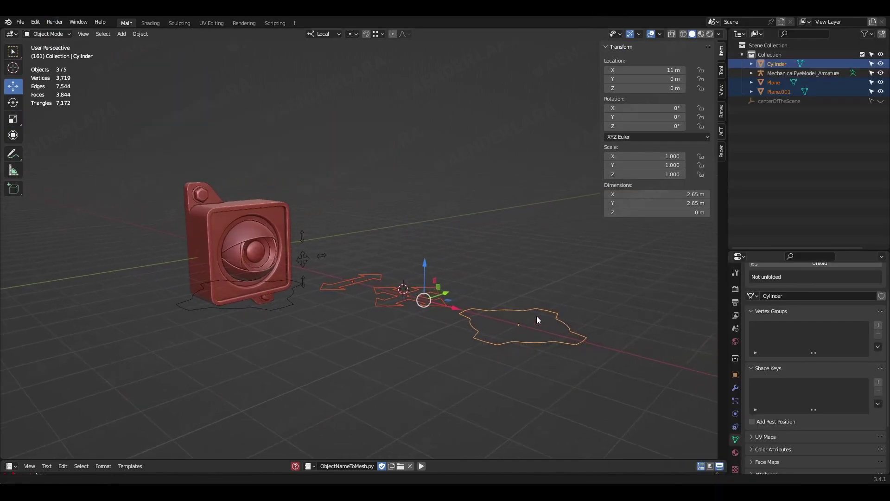
key(m)
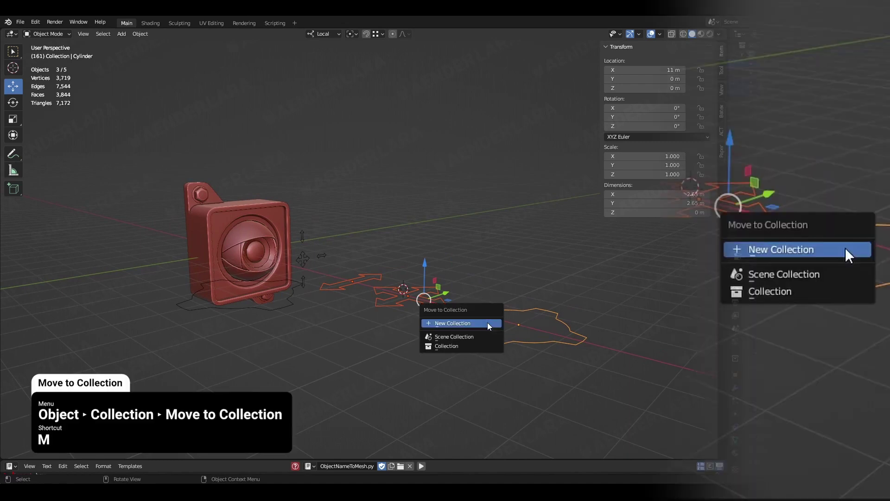
click(488, 322)
text(ControllersShapes)
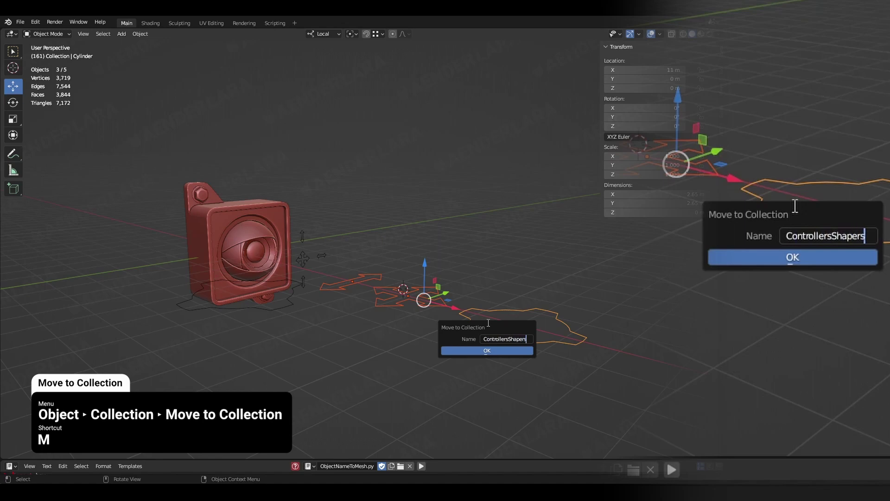
key(Return)
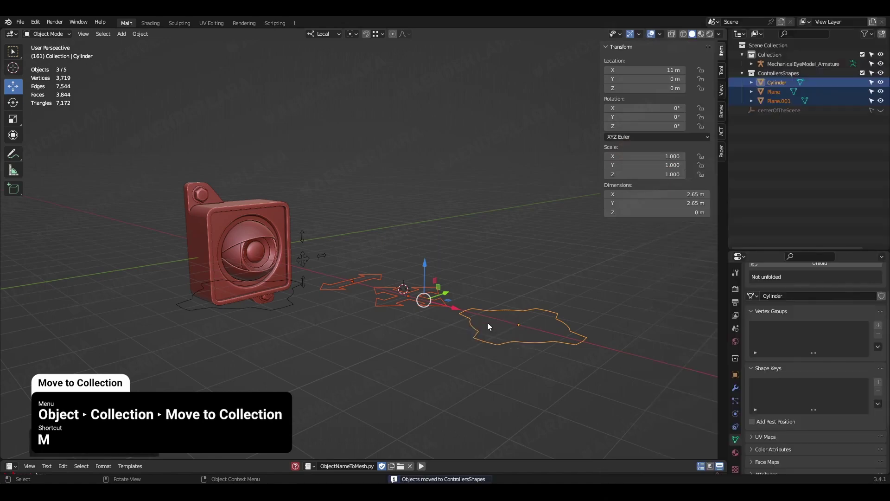
Step: Exclude the ControllersShapes collection from the view layer and put the armature back into Pose Mode
click(863, 73)
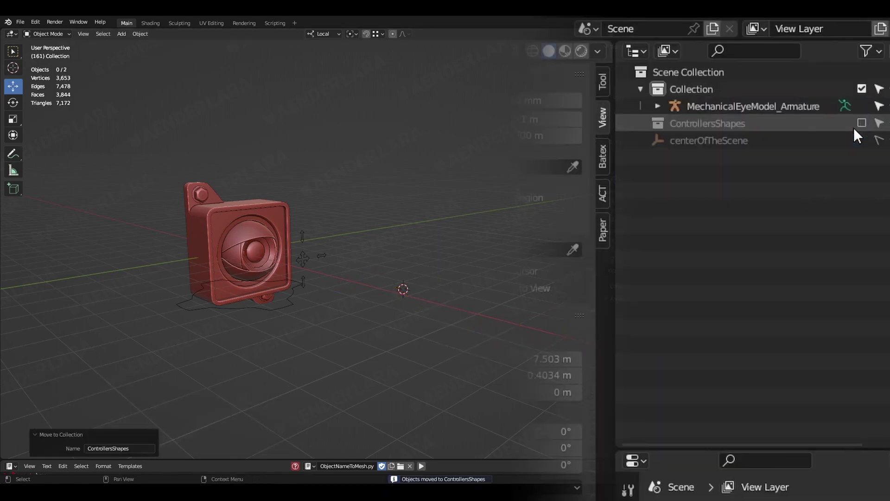
scroll(393, 267, up, 5)
scroll(340, 358, down, 3)
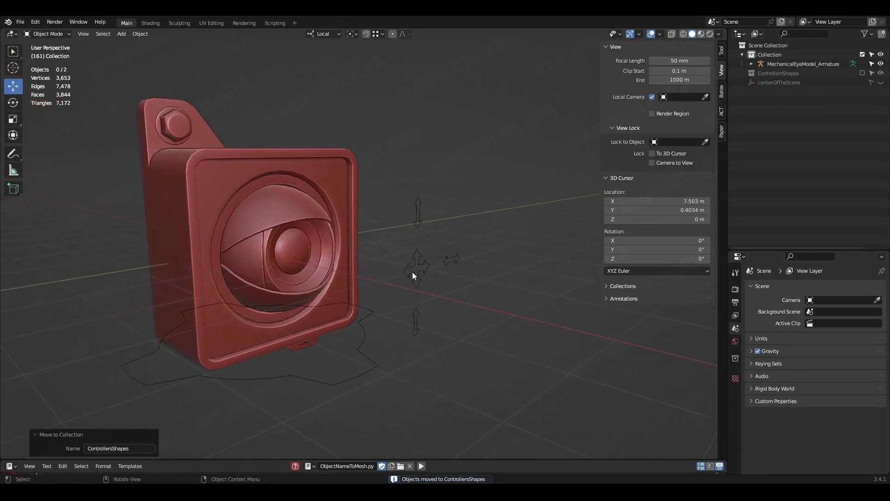
click(412, 272)
click(47, 34)
click(51, 67)
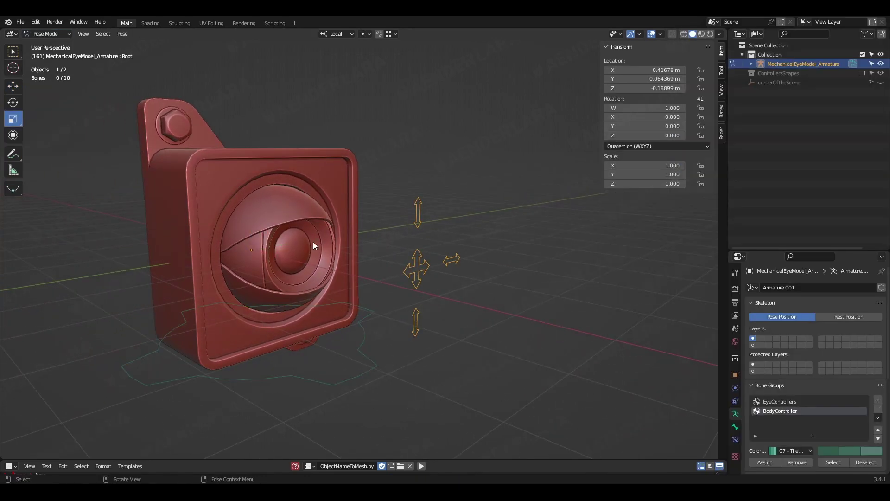
Step: Scale the three two-way arrow controllers together to open and close the eyelids, finishing with a scale of about 1.063
click(429, 274)
key(shift+space)
key(g)
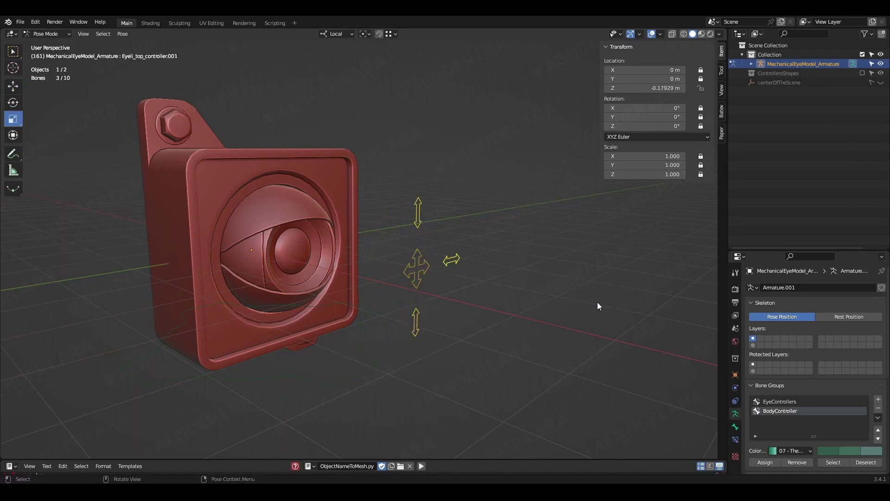
key(s)
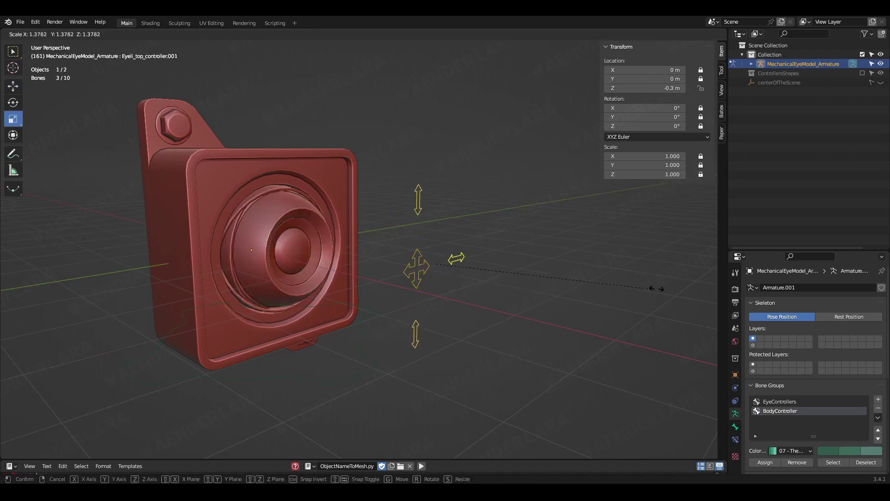
click(581, 298)
key(s)
click(586, 316)
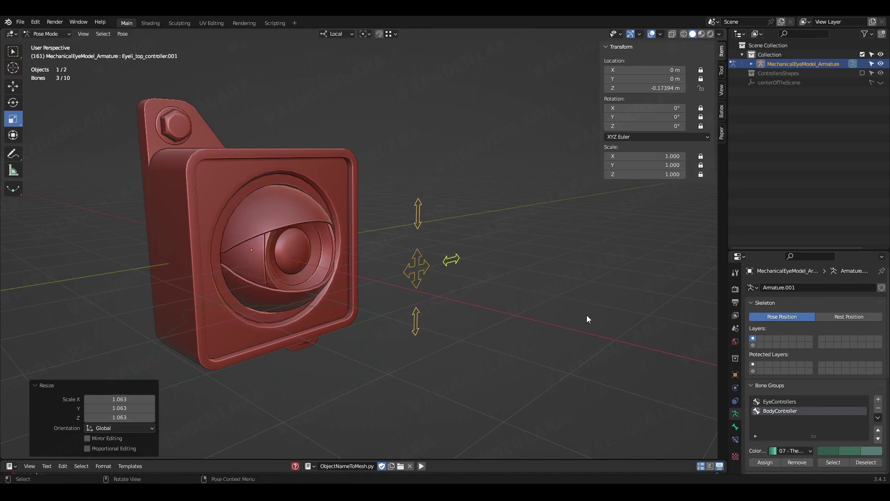
click(293, 426)
Step: Try rotating the whole eye with the Root bone's tabbed circle controller, and undo the rotation
click(260, 311)
key(shift+space)
key(r)
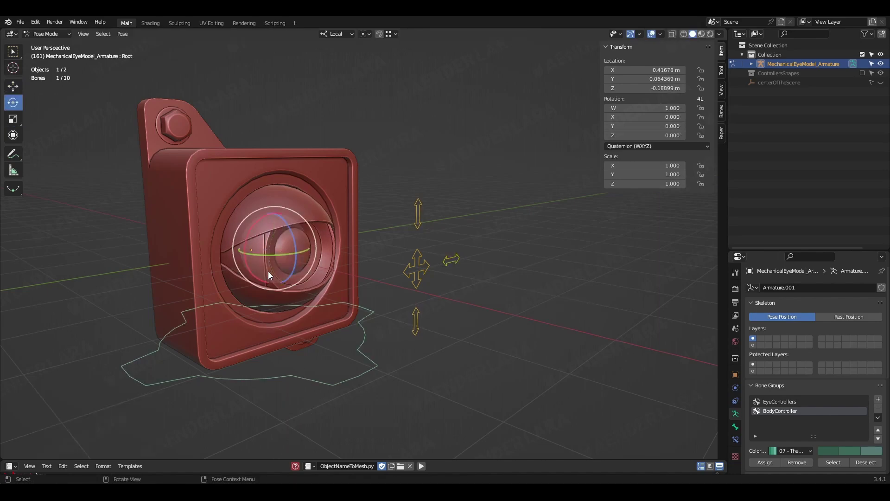
drag(271, 241, 318, 263)
key(ctrl+z)
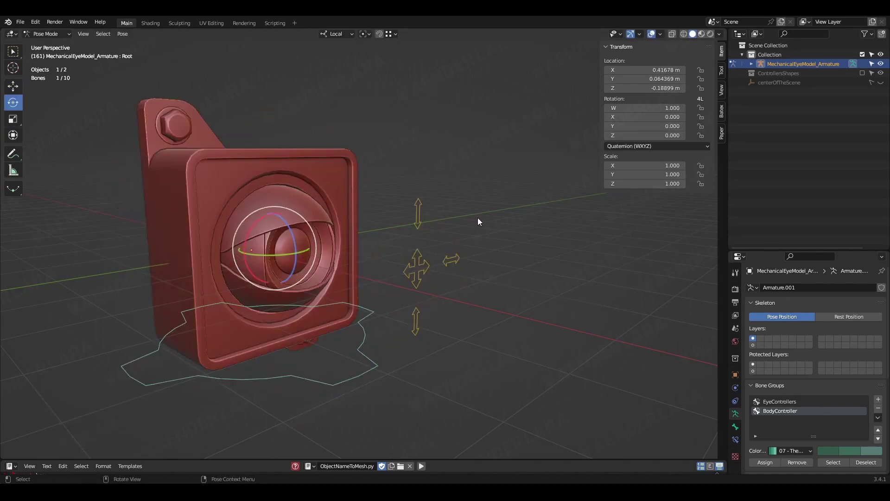
click(478, 218)
Step: Include the ControllersShapes collection again and open its three shape objects together in Edit Mode
click(863, 73)
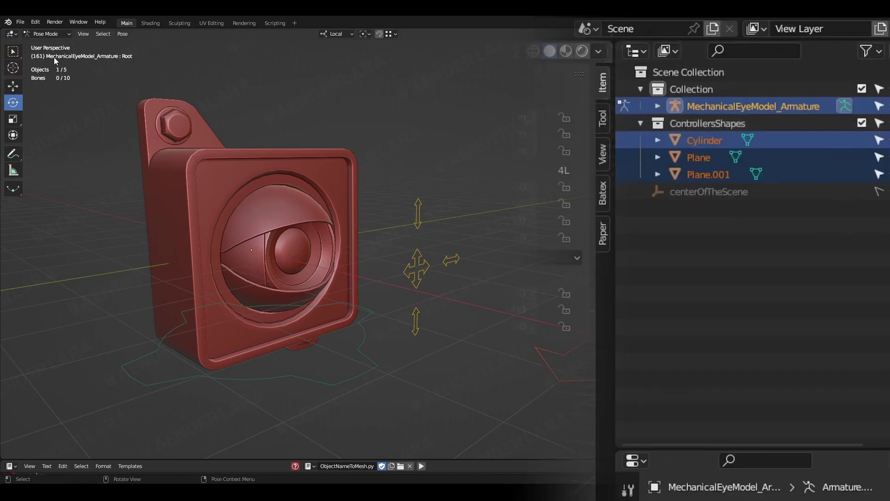
click(53, 35)
click(47, 43)
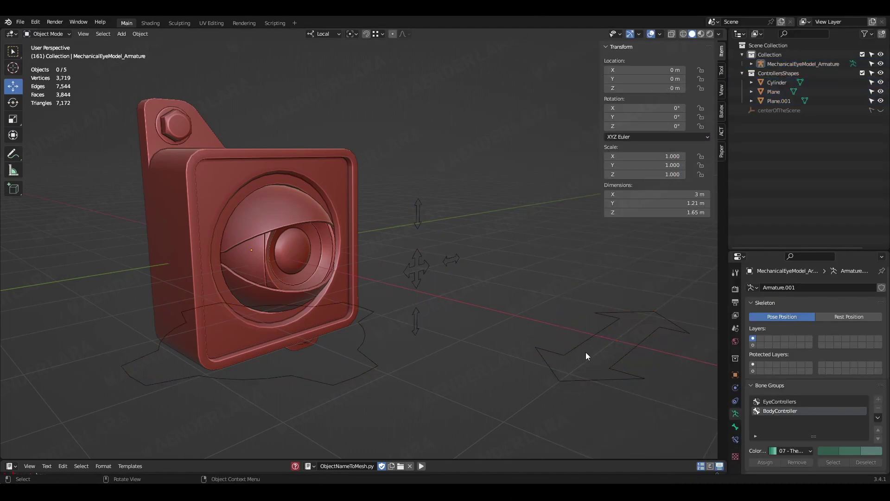
click(599, 380)
scroll(599, 379, down, 5)
scroll(622, 375, up, 2)
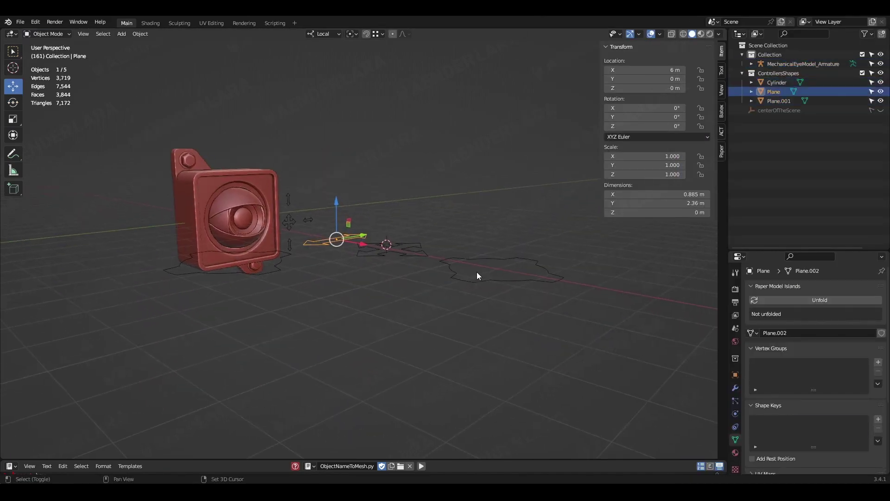
shift+click(440, 269)
shift+click(411, 254)
key(Tab)
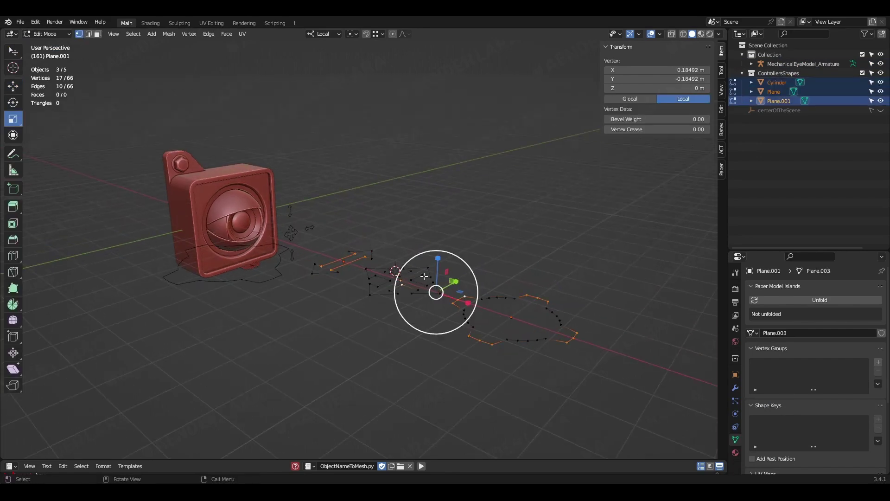
Step: Extrude all edges of the three shape outlines upward by about 0.187 m along Z
scroll(528, 350, up, 4)
shift+middle_drag(527, 350, 501, 329)
key(shift+space)
key(g)
key(shift+space)
key(e)
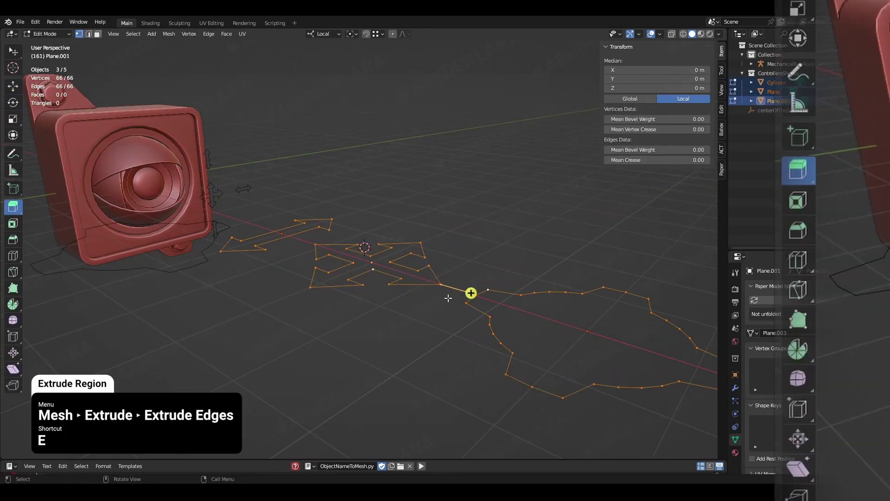
click(470, 293)
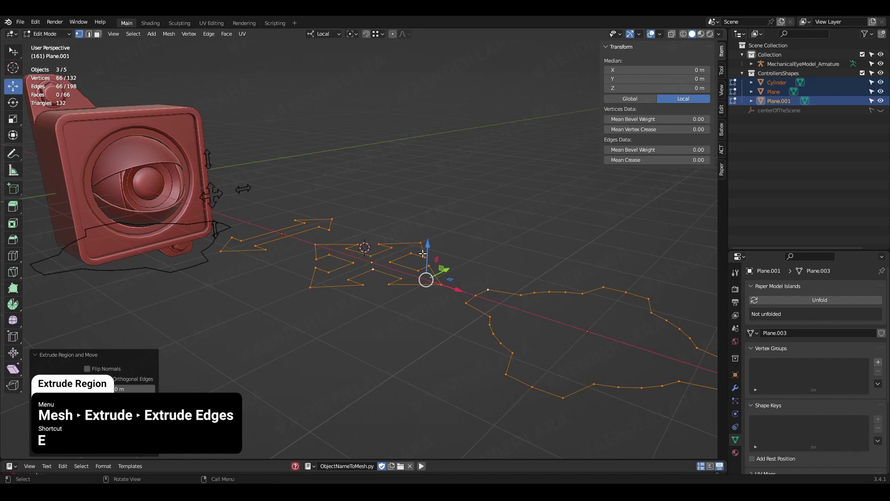
drag(422, 254, 432, 237)
Step: Fill the open top of the two-way arrow, covering both arrowheads and the shaft with new faces
middle_drag(432, 237, 401, 273)
scroll(401, 273, up, 6)
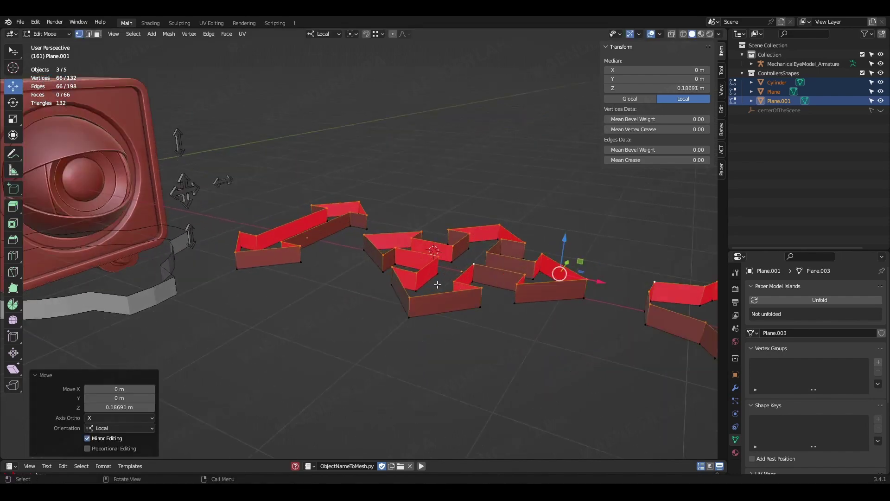
key(2)
click(310, 257)
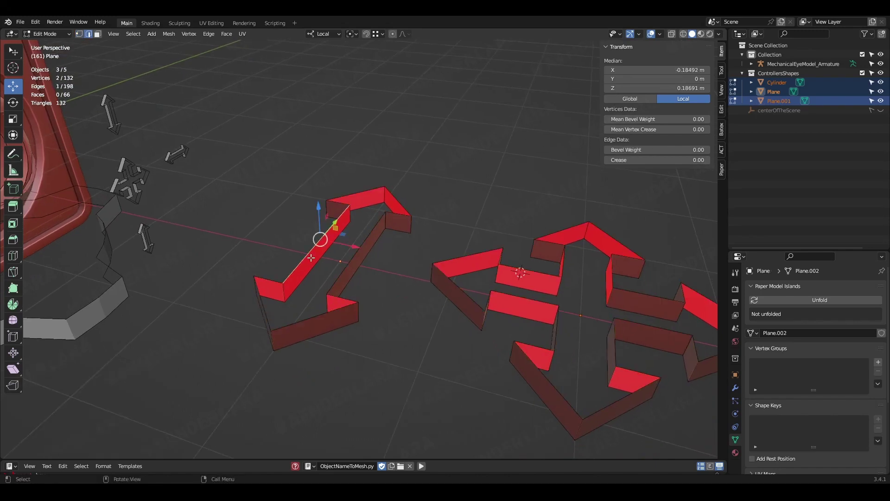
key(f)
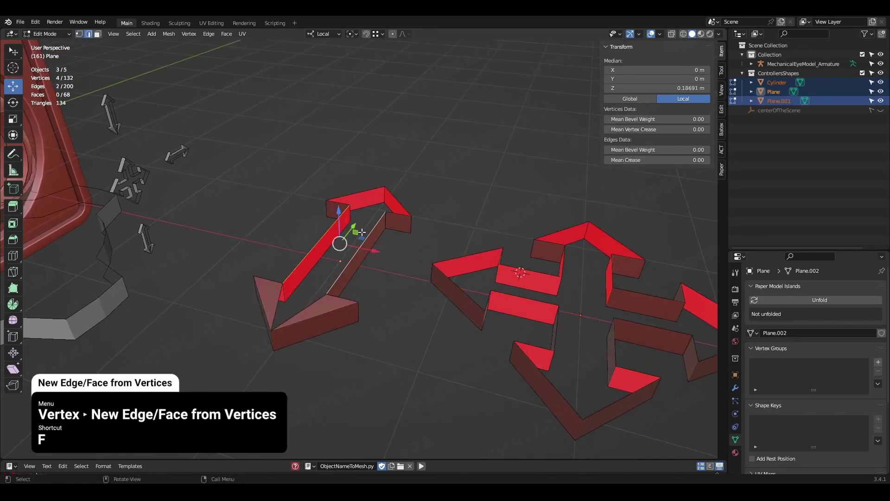
key(f)
click(341, 205)
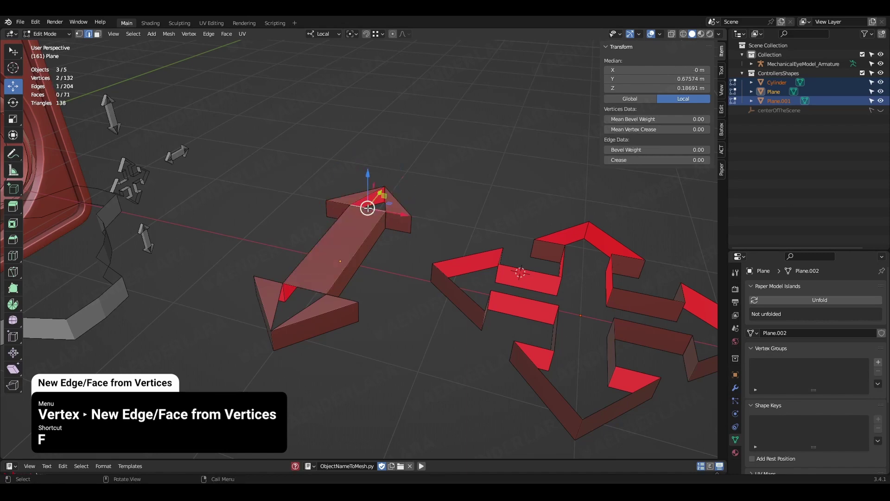
key(f)
click(321, 292)
key(f)
Step: Duplicate all top faces of the two-way arrow and snap the copy down to the bottom edge of its walls
key(3)
click(318, 308)
shift+click(274, 302)
shift+click(295, 299)
shift+click(335, 235)
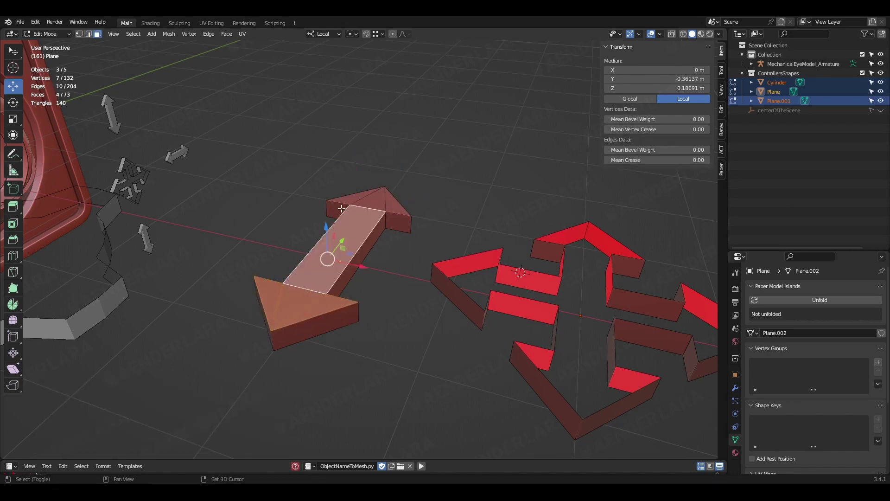
shift+click(366, 204)
mouse_move(392, 219)
middle_down()
mouse_move(398, 196)
mouse_move(395, 273)
mouse_move(401, 208)
middle_up()
key(shift+d)
right_click(395, 272)
shift+middle_drag(408, 103, 390, 195)
ctrl+drag(373, 173, 388, 216)
middle_drag(388, 216, 394, 211)
scroll(393, 211, up, 2)
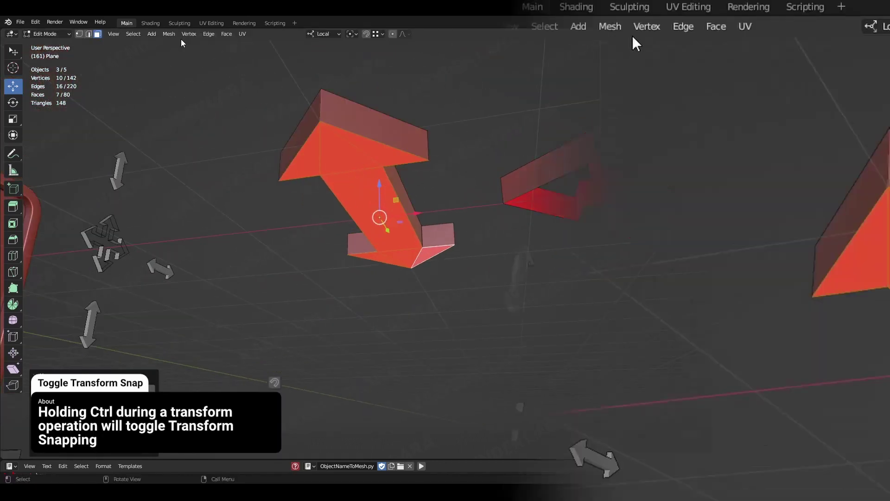
Step: Flip the normals of the two-way arrow's duplicated bottom faces
click(178, 34)
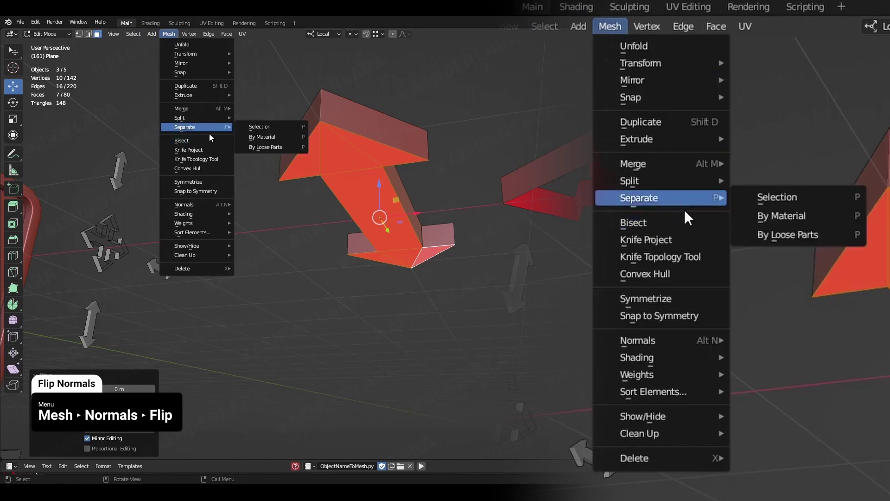
mouse_move(218, 205)
click(274, 205)
middle_drag(418, 218, 478, 33)
scroll(394, 232, up, 3)
Step: Create the top faces on two adjacent arm shafts of the four-way arrow by bridging their opposite upper edges
key(2)
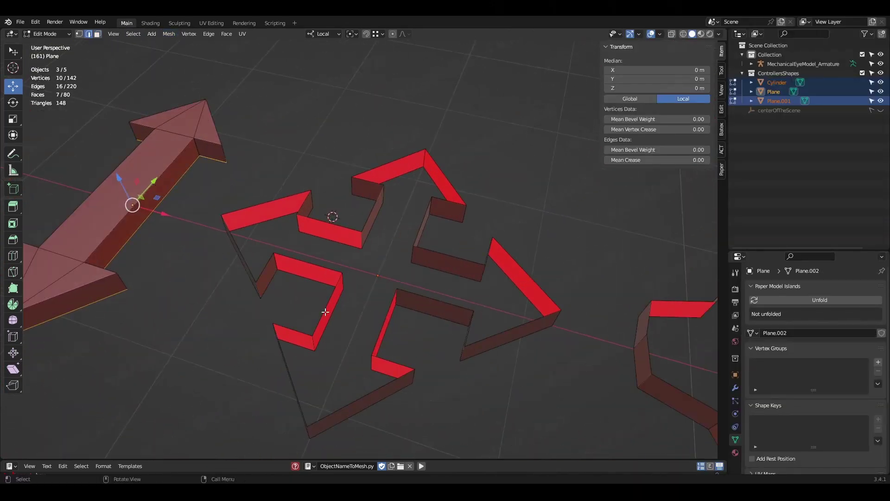
click(326, 312)
shift+click(388, 313)
key(f)
shift+click(415, 264)
key(f)
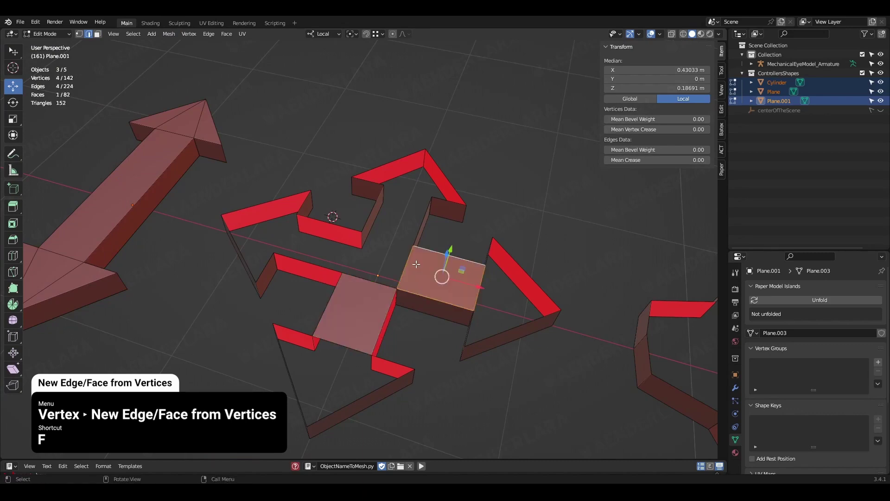
middle_drag(400, 307, 312, 284)
key(alt+a)
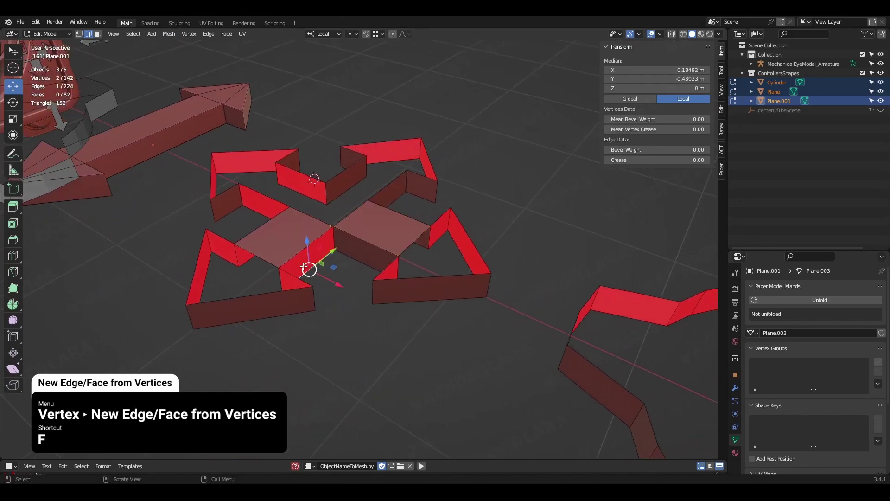
Step: Select four side walls along the four-way arrow's arms and flip their normals
click(311, 260)
middle_drag(389, 273, 352, 218)
shift+click(234, 223)
shift+click(367, 209)
shift+click(354, 183)
click(168, 33)
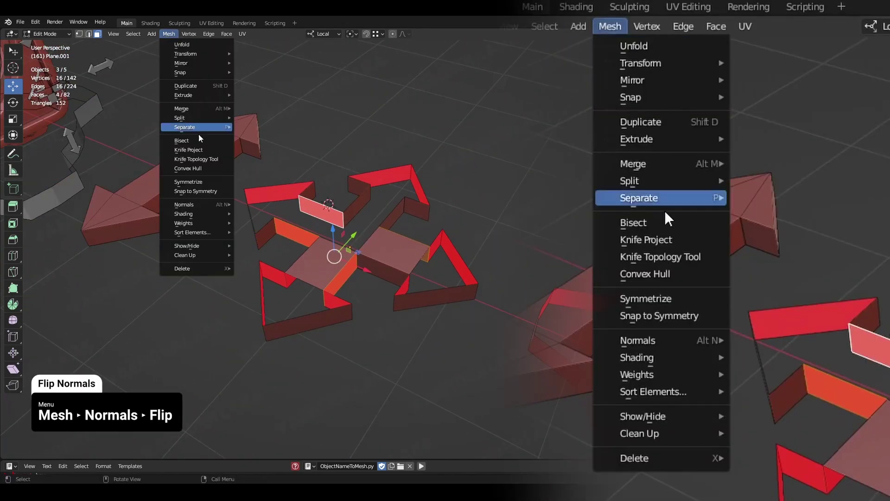
click(290, 205)
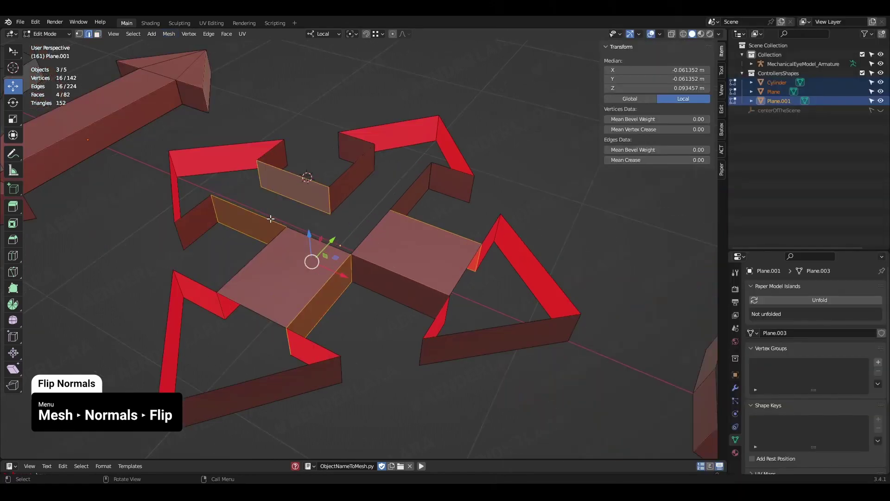
Step: Flip the normals of the two walls forming the corner between the four-way arrow's two unfilled arms
key(3)
click(306, 176)
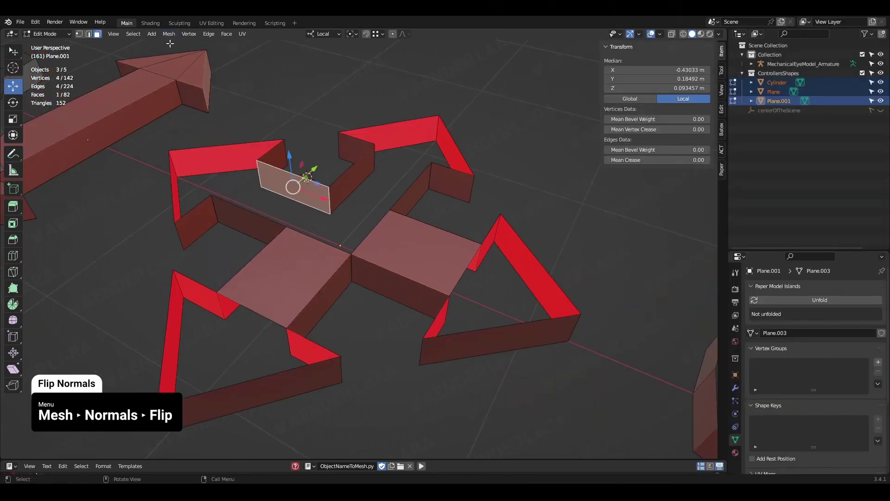
middle_drag(279, 131, 348, 161)
shift+click(348, 161)
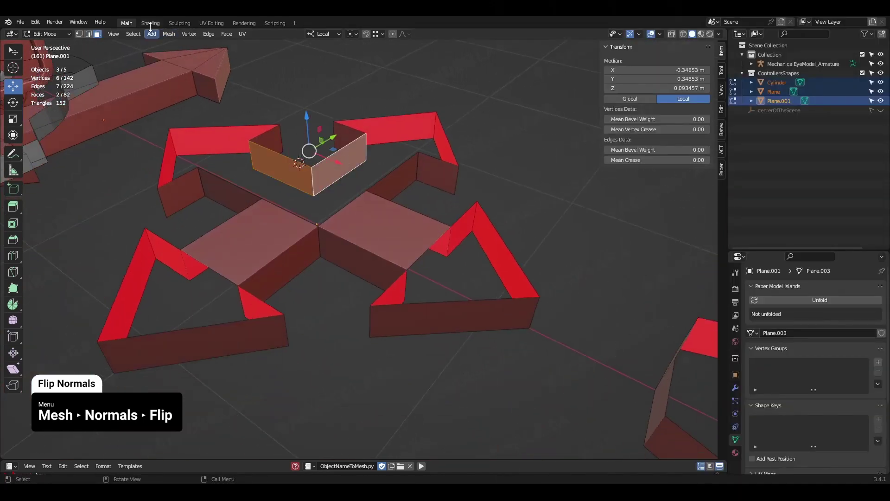
click(169, 34)
mouse_move(184, 204)
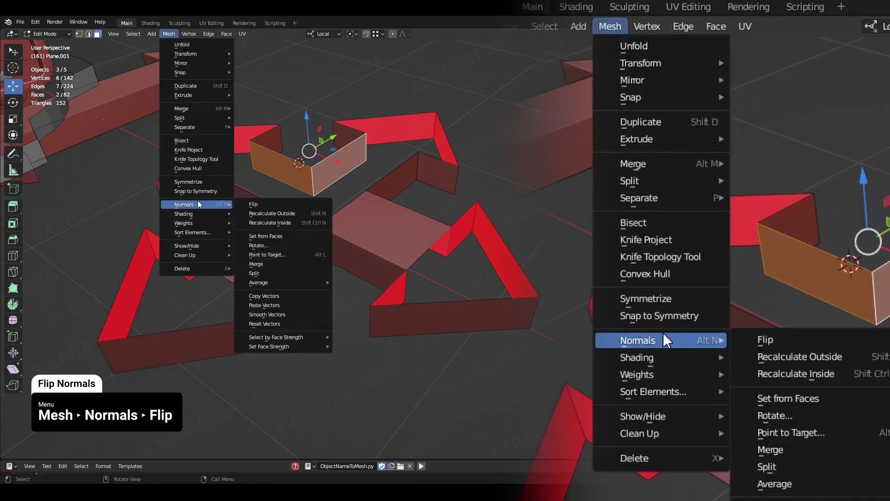
click(253, 205)
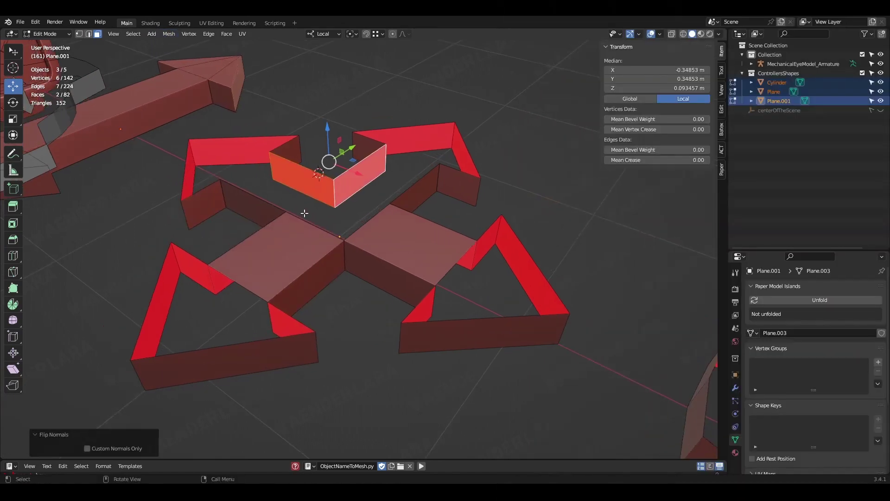
Step: Fill the tops of the four-way arrow's remaining two arm shafts and its centre square
key(2)
click(260, 199)
shift+click(303, 167)
key(f)
click(361, 162)
shift+click(413, 185)
key(f)
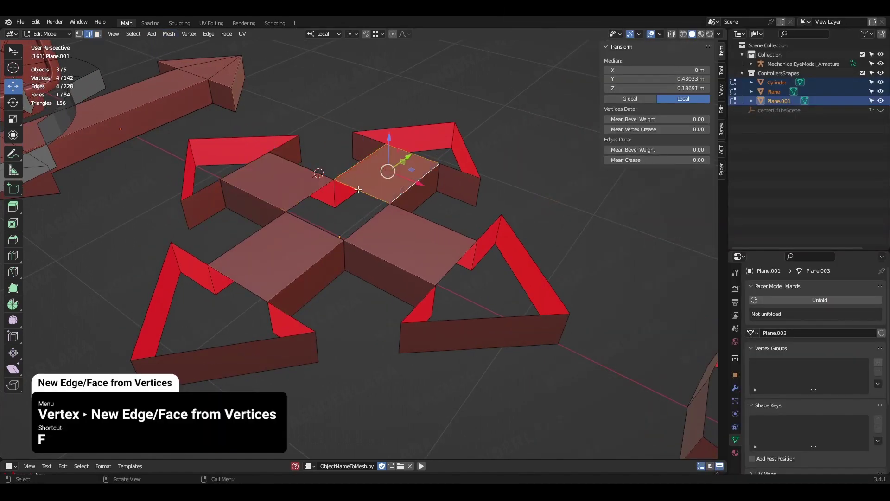
click(358, 189)
middle_drag(302, 265, 311, 265)
Step: Fill the top of the four-way arrow's arrowhead on the negative Y side with three faces
click(297, 338)
shift+click(330, 311)
key(f)
click(187, 290)
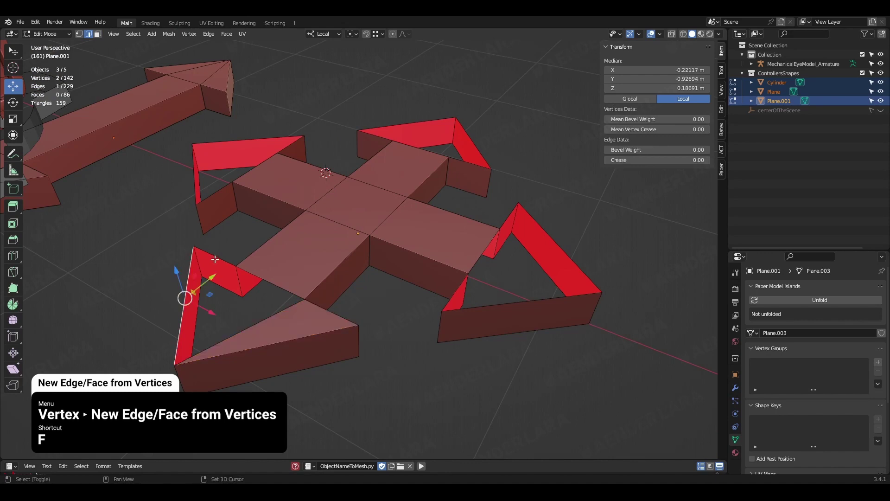
shift+click(215, 256)
key(f)
click(227, 290)
click(273, 283)
key(f)
Step: Fill the top of the four-way arrow's arrowhead on the positive X side with three faces
click(458, 294)
shift+click(503, 302)
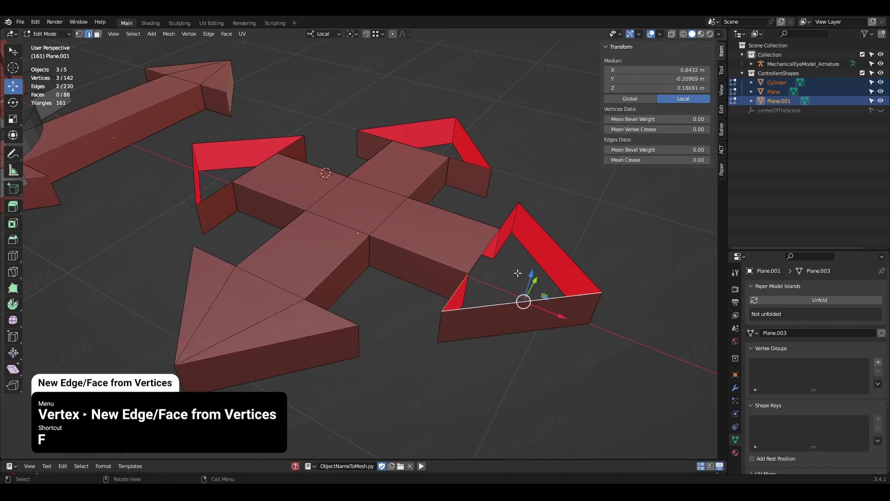
key(f)
click(550, 234)
shift+click(511, 215)
key(f)
click(480, 253)
key(f)
Step: Fill the top of the four-way arrow's arrowhead on the positive Y side with three faces
click(379, 137)
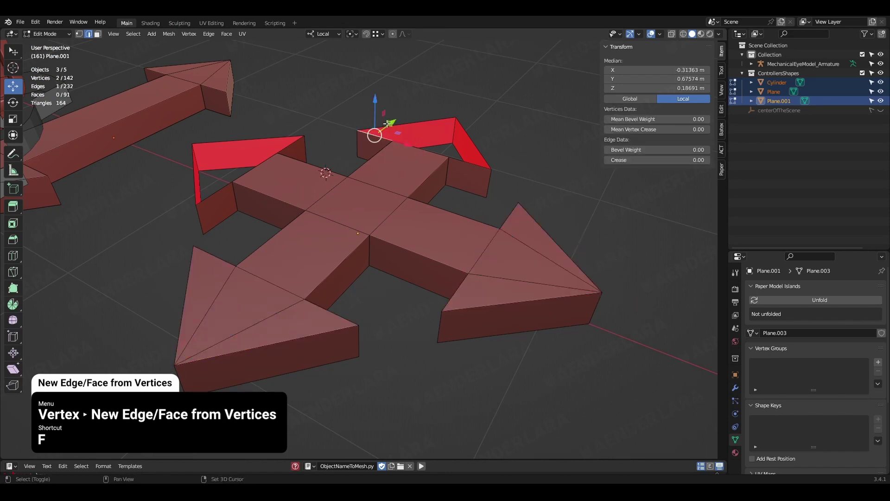
click(468, 164)
shift+click(474, 145)
key(f)
click(436, 151)
key(f)
Step: Close the top of the four-way arrow's last open arrowhead, on the negative X side
click(213, 194)
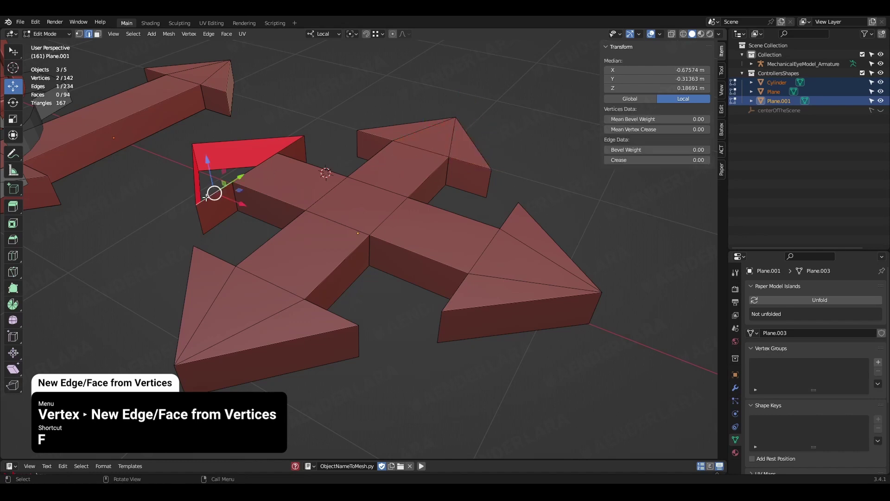
shift+click(195, 179)
key(f)
click(226, 142)
key(f)
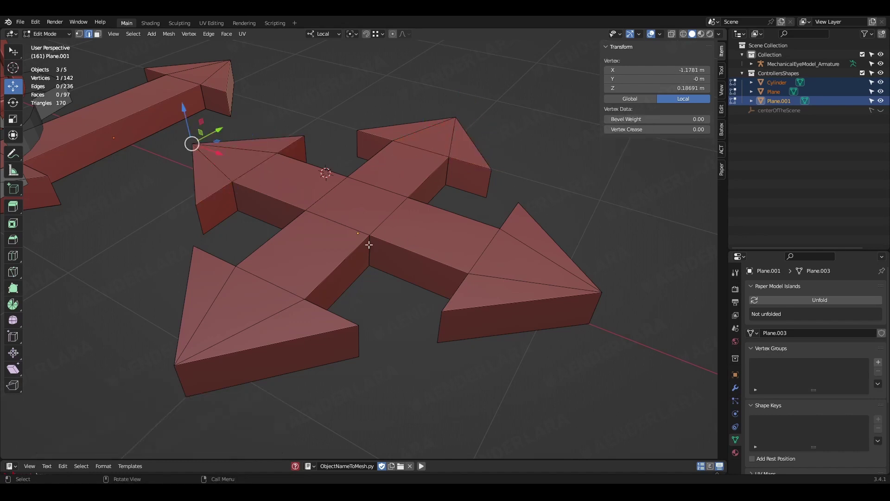
Step: Select the four-way arrow's top faces by inverting a selection of its side walls, then duplicate them and snap the copy to the bottom
key(3)
alt+click(359, 342)
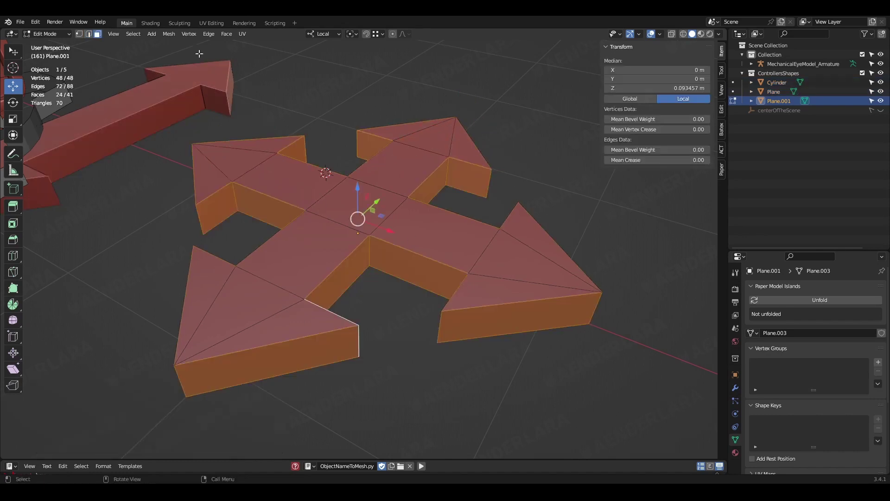
click(133, 33)
click(185, 64)
middle_drag(399, 232, 420, 205)
key(shift+d)
right_click(436, 213)
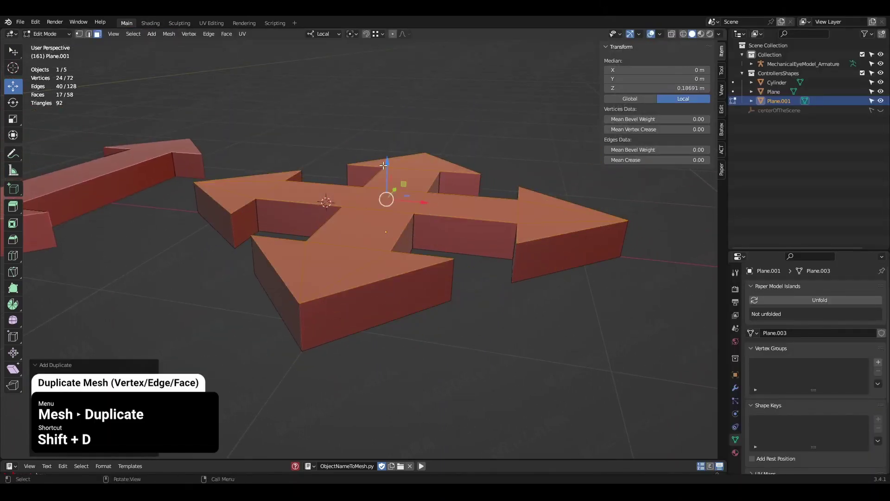
middle_drag(383, 166, 398, 103)
ctrl+drag(394, 92, 308, 86)
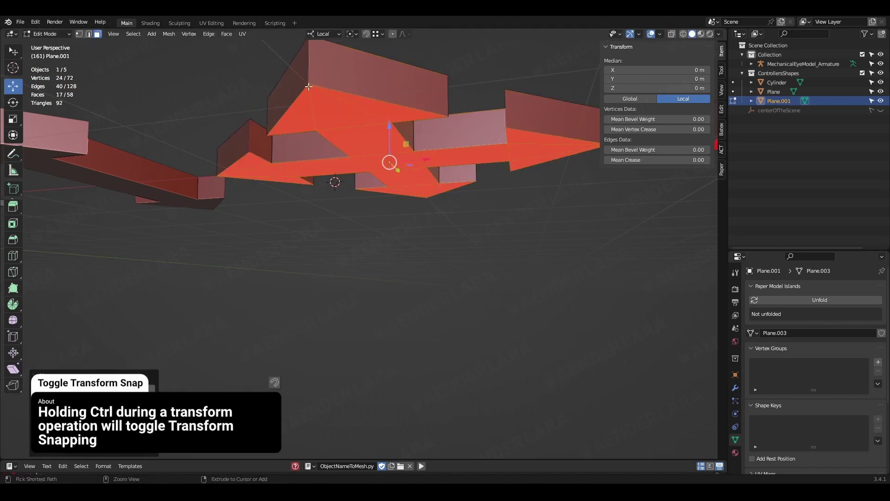
shift+middle_drag(189, 47, 189, 101)
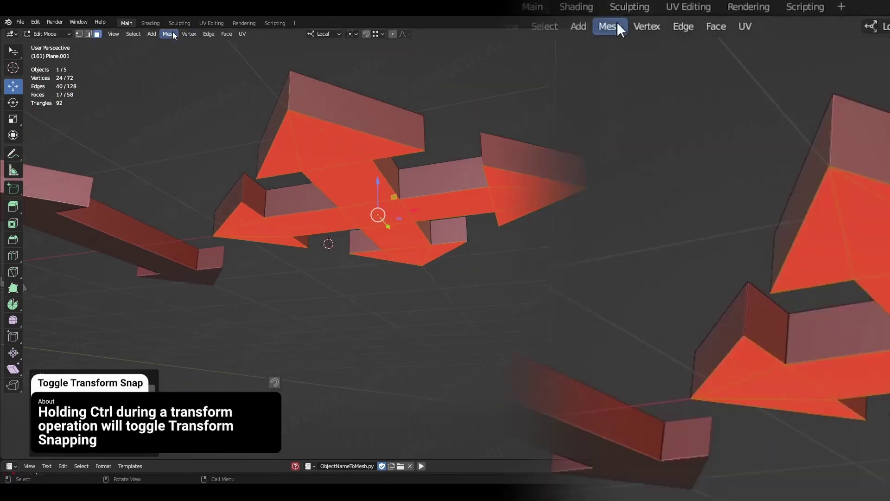
Step: Flip the normals of the four-way arrow's duplicated bottom faces and return to Object Mode
click(169, 34)
mouse_move(199, 204)
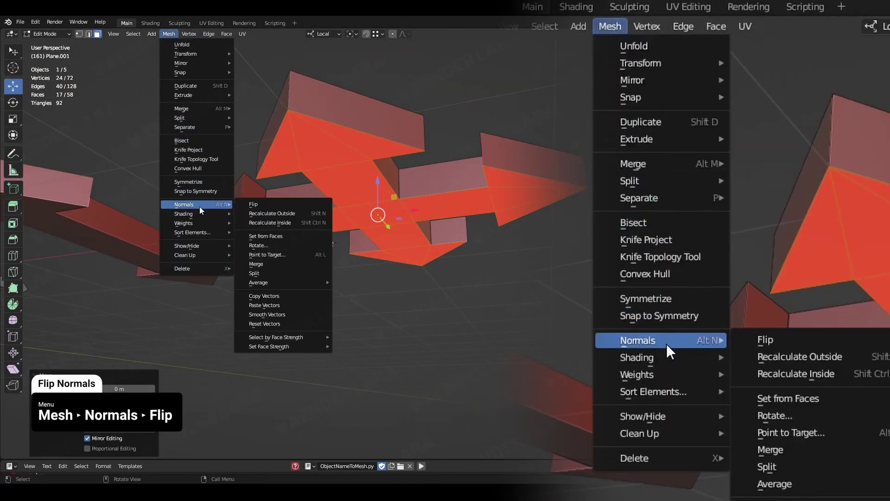
click(272, 205)
key(a)
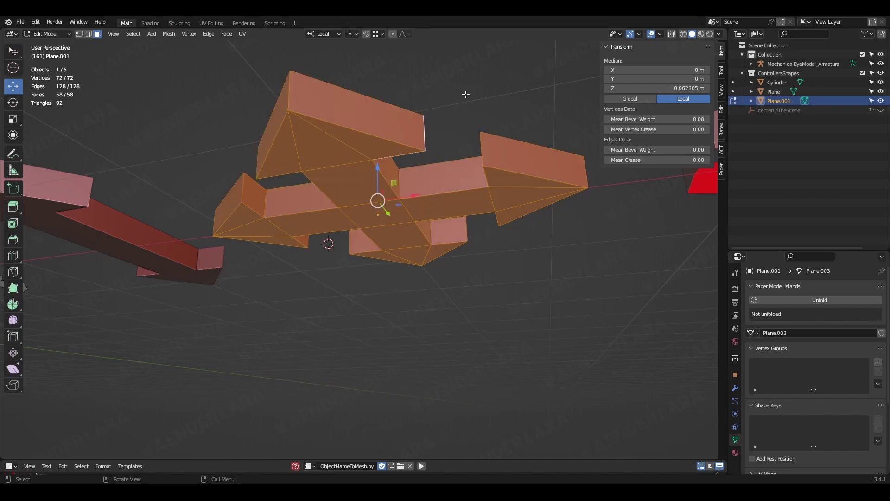
key(Tab)
Step: Open the tabbed circle shape in Edit Mode and extrude all its wall faces inward into a thick ring
click(461, 104)
click(497, 204)
scroll(497, 204, down, 3)
shift+middle_drag(497, 204, 344, 232)
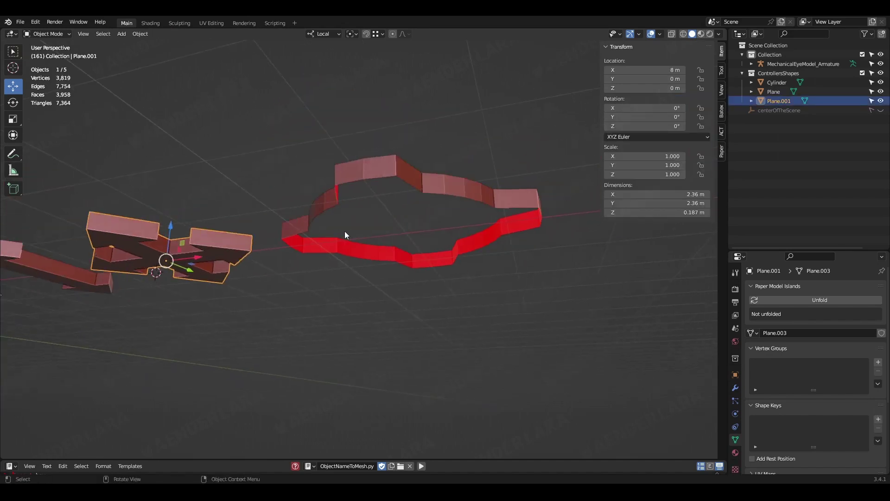
click(396, 255)
middle_drag(396, 255, 389, 305)
key(Tab)
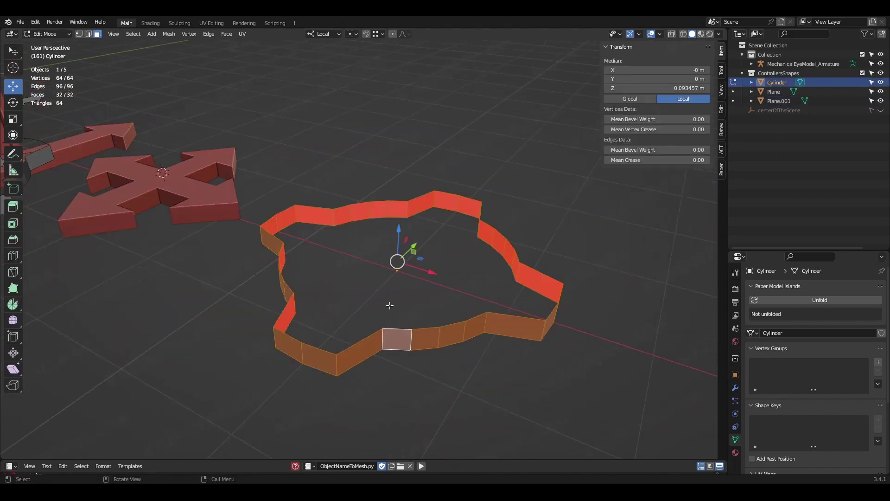
drag(19, 212, 57, 249)
mouse_move(399, 336)
mouse_down()
mouse_move(403, 354)
mouse_move(402, 344)
mouse_up()
Step: Flip the normals of all faces of the thickened tabbed circle
key(a)
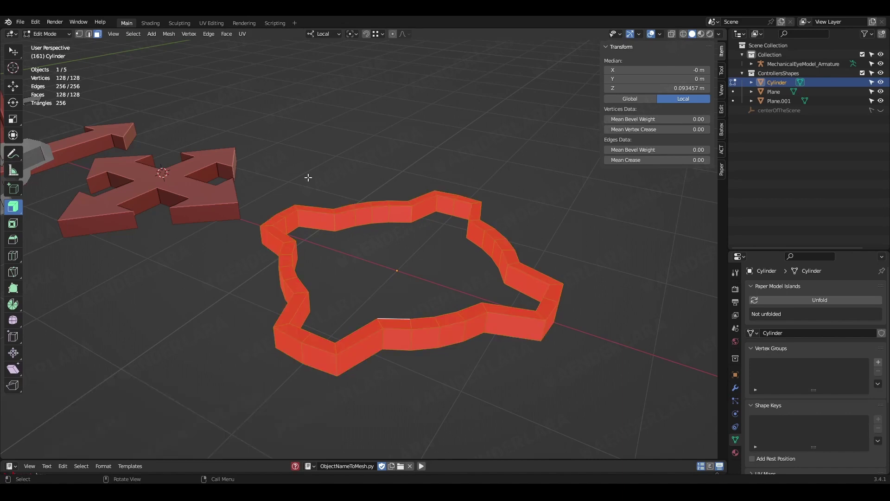
click(168, 34)
mouse_move(209, 210)
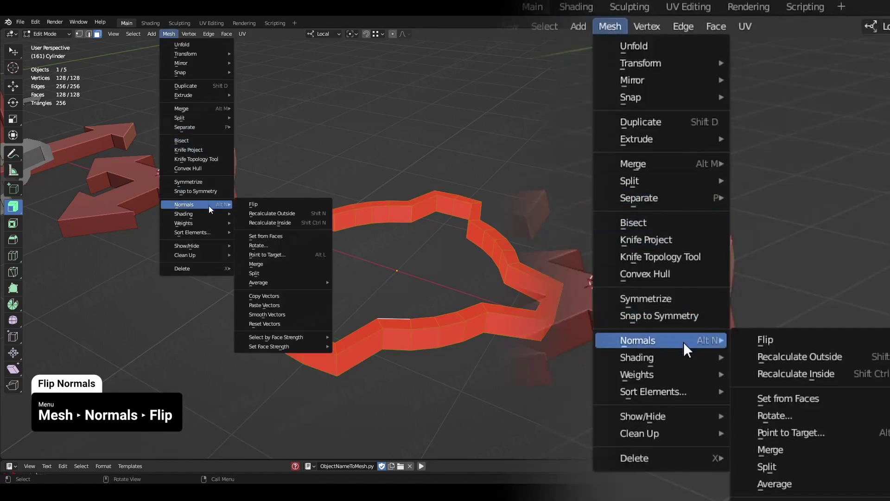
click(254, 202)
scroll(222, 215, down, 3)
shift+middle_drag(223, 214, 314, 233)
scroll(453, 256, up, 1)
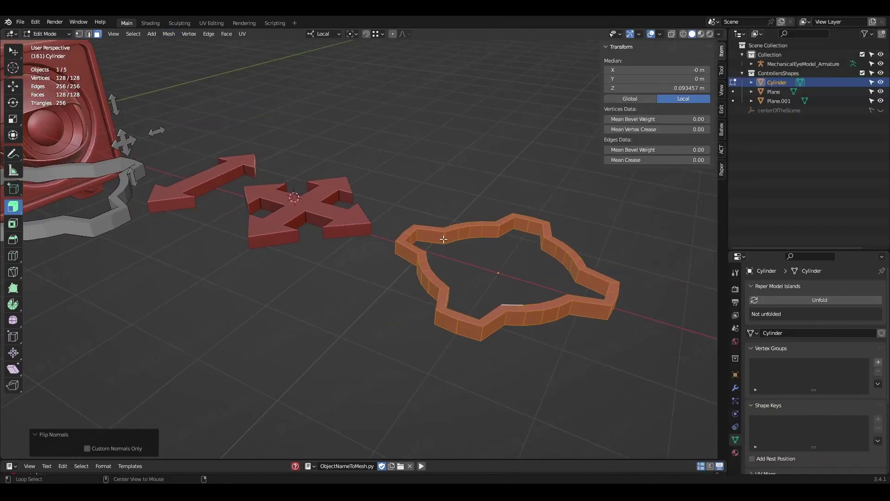
Step: Adjust the tabbed circle's inner wall loop with Shrink/Fatten by about -0.045 m and return to Object Mode
alt+click(444, 239)
key(alt+s)
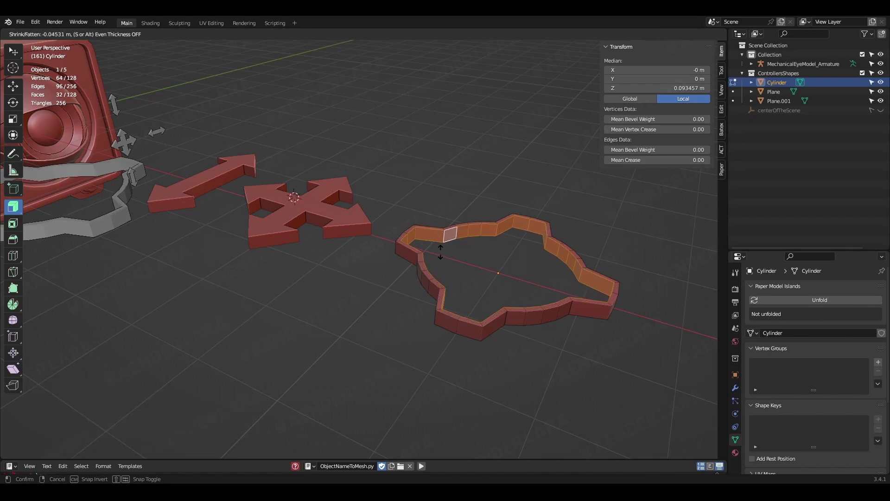
click(438, 251)
shift+middle_drag(291, 254, 568, 296)
scroll(300, 258, up, 3)
key(Tab)
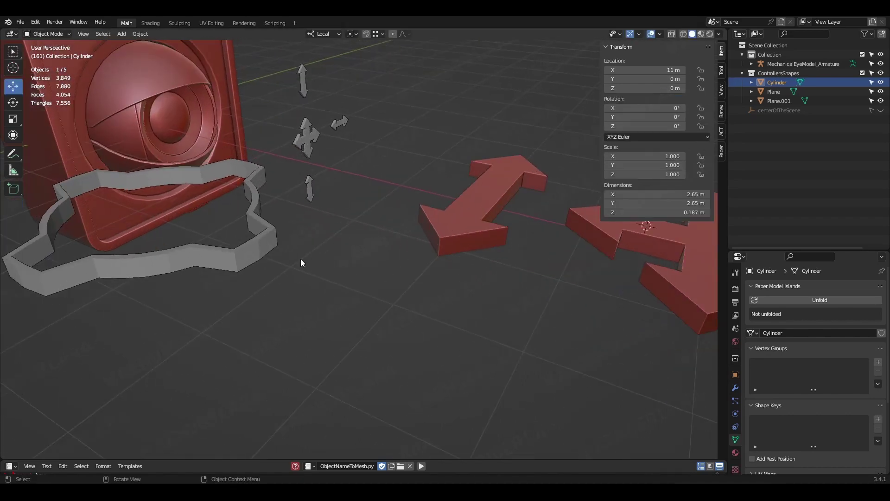
Step: Deselect the tabbed circle and exclude the ControllersShapes collection from the view layer
click(301, 260)
shift+middle_drag(202, 251, 308, 292)
scroll(410, 269, down, 2)
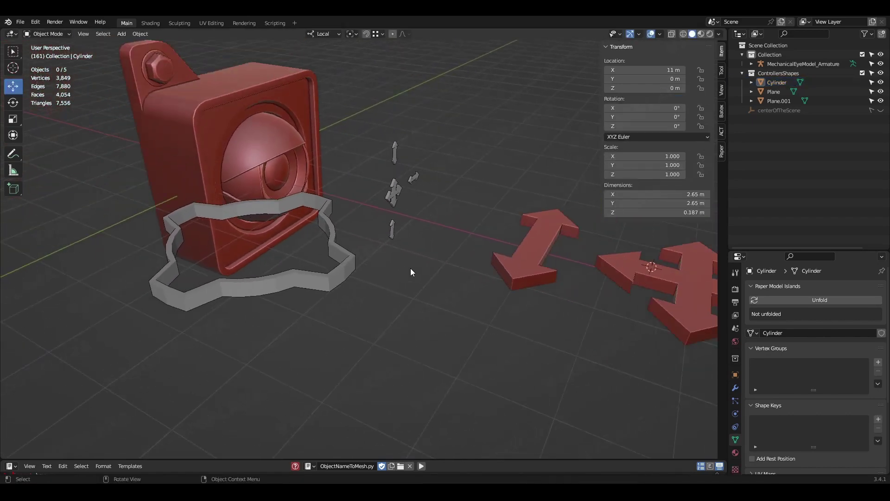
click(863, 73)
Step: Select the mechanical eye's armature in the viewport and switch it to Pose Mode
click(400, 201)
click(60, 34)
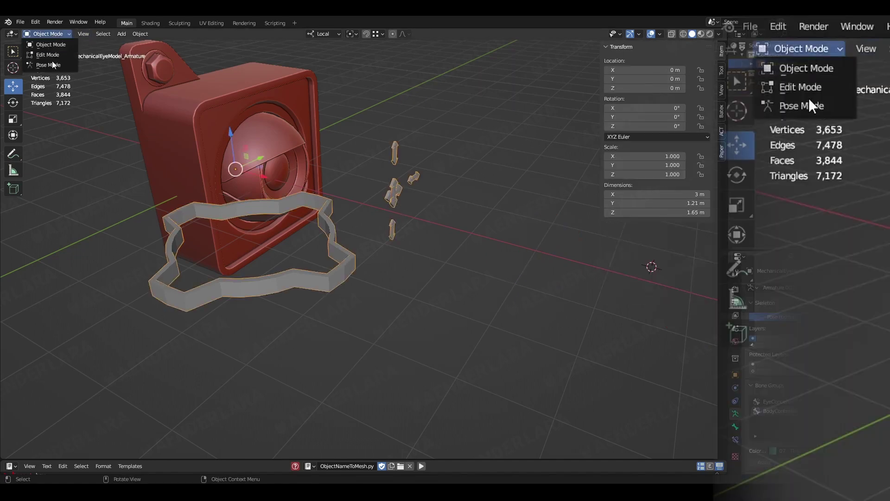
click(52, 64)
Step: Select the four-way EyeDirectionGuide control, centre the view on it and activate the Move tool
scroll(260, 139, up, 1)
shift+middle_drag(411, 190, 438, 213)
click(438, 216)
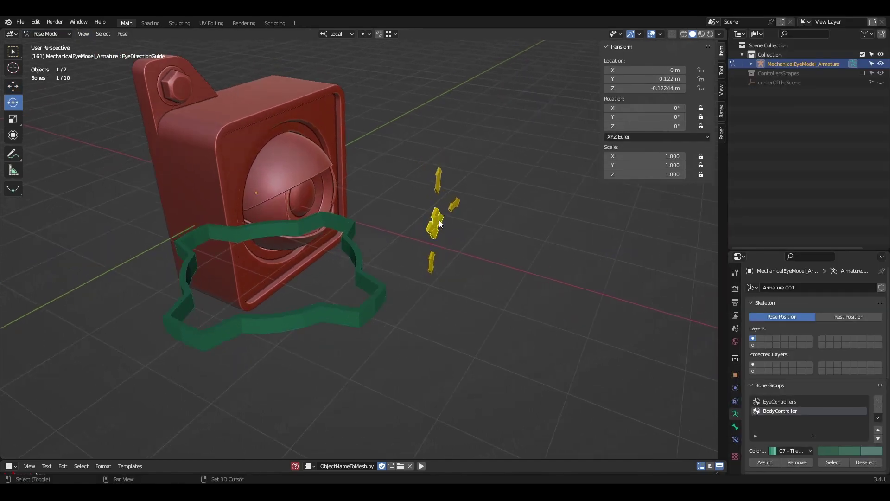
key(KP_Decimal)
scroll(397, 260, down, 4)
middle_drag(397, 260, 361, 249)
key(shift+space)
key(g)
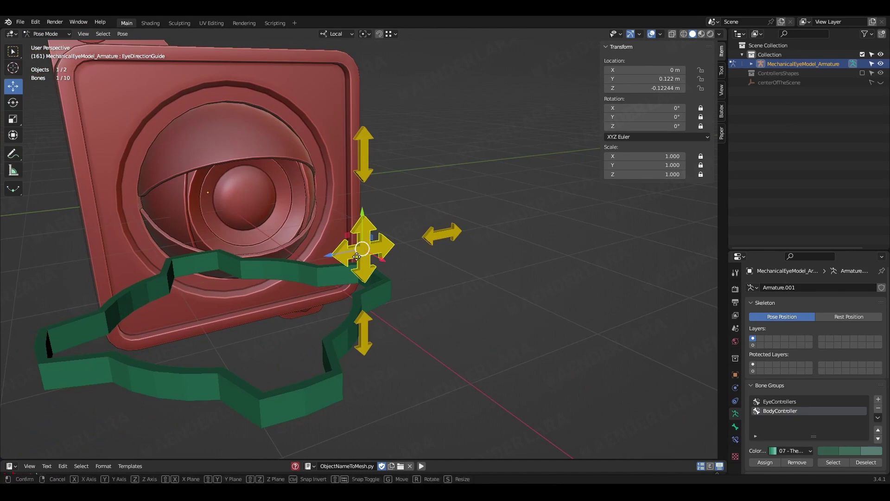
Step: Select the green Root control and turn off In Front in the armature's Viewport Display settings
click(217, 368)
middle_drag(215, 364, 278, 344)
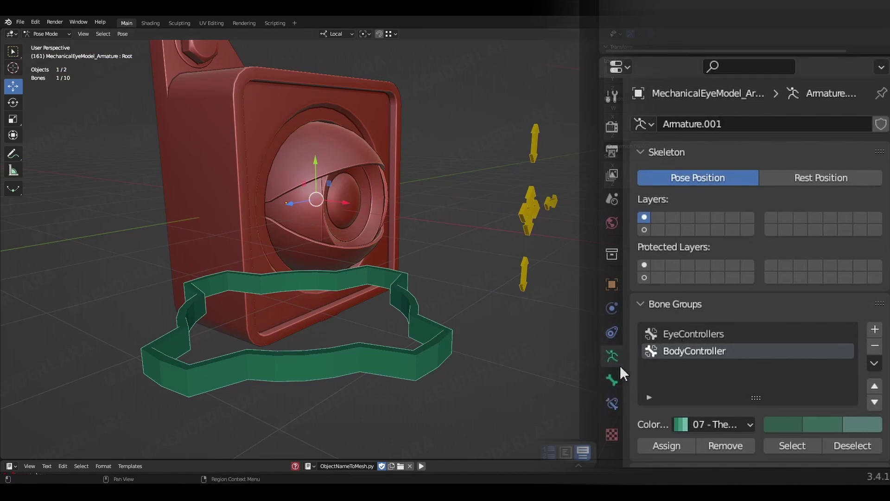
scroll(719, 348, down, 8)
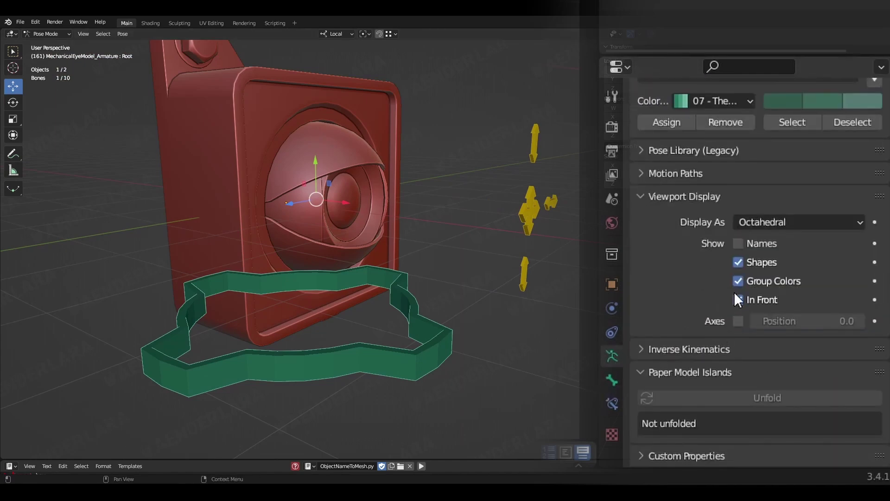
click(740, 300)
middle_drag(497, 389, 466, 393)
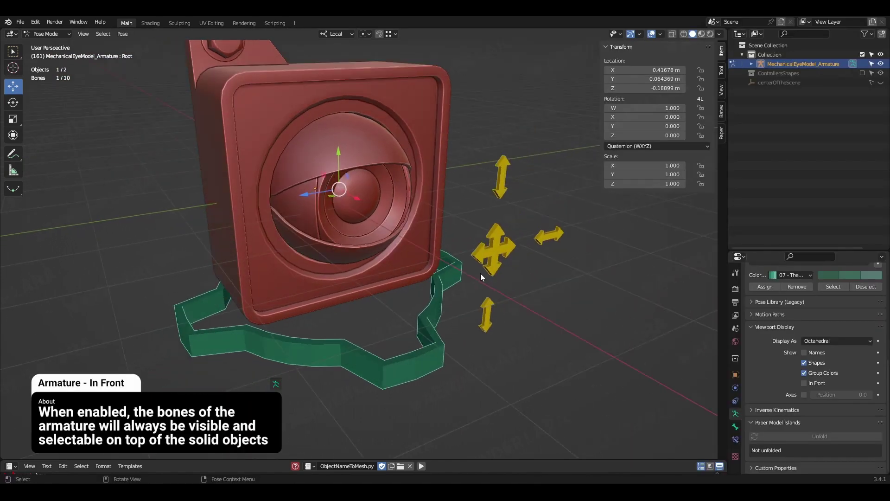
Step: Test the eye controls by moving the four-way direction arrow freehand and adjusting the separate sideways eyelid arrow
click(488, 262)
middle_drag(487, 262, 457, 276)
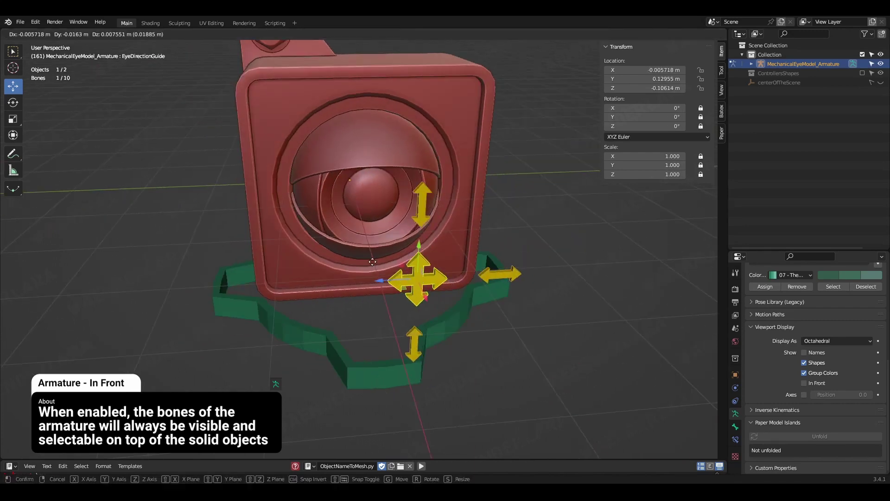
click(412, 268)
click(457, 263)
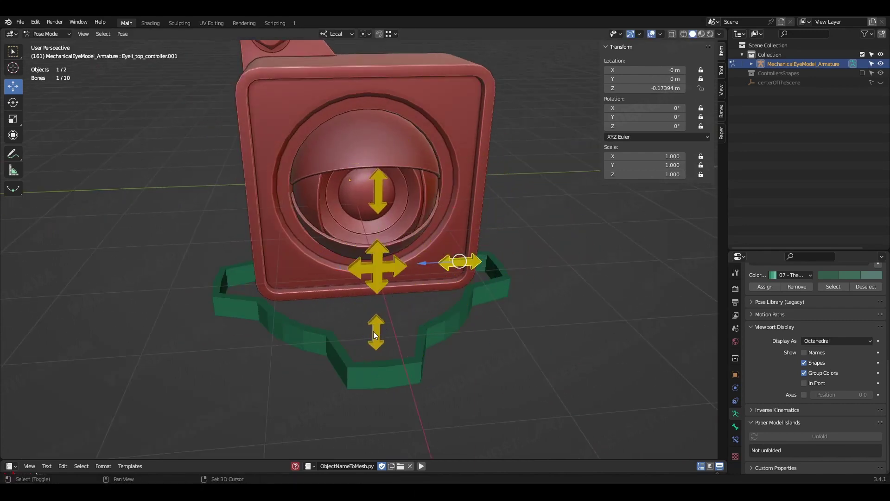
key(s)
mouse_move(541, 287)
mouse_down()
mouse_move(469, 284)
mouse_move(548, 292)
mouse_up()
Step: Move the Root control by about 0.57 m in X, 0.50 m in Y and 0.21 m in Z
middle_drag(549, 292, 337, 301)
click(345, 342)
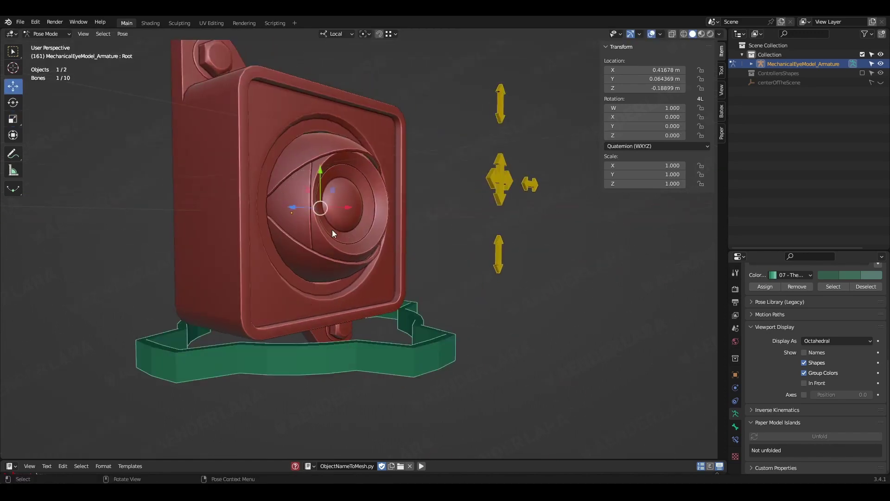
key(g)
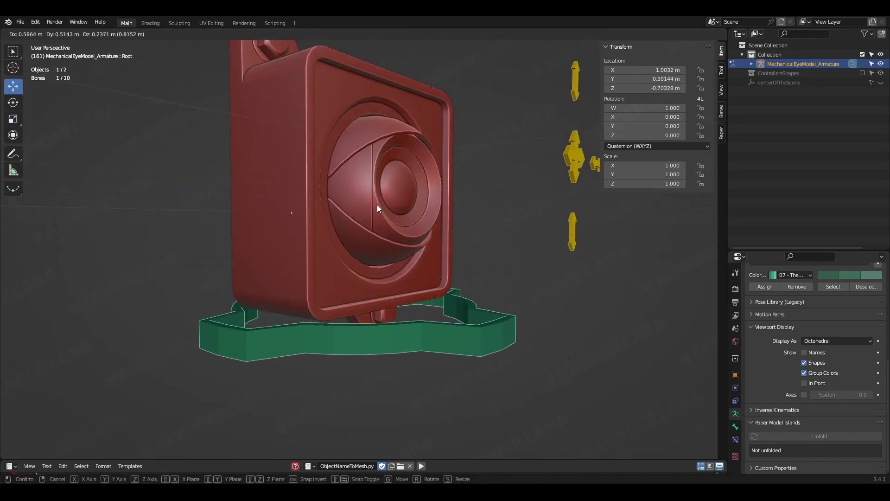
click(385, 208)
Step: Try a freehand trackball rotation of the Root control and undo it
scroll(385, 207, down, 4)
key(r)
key(r)
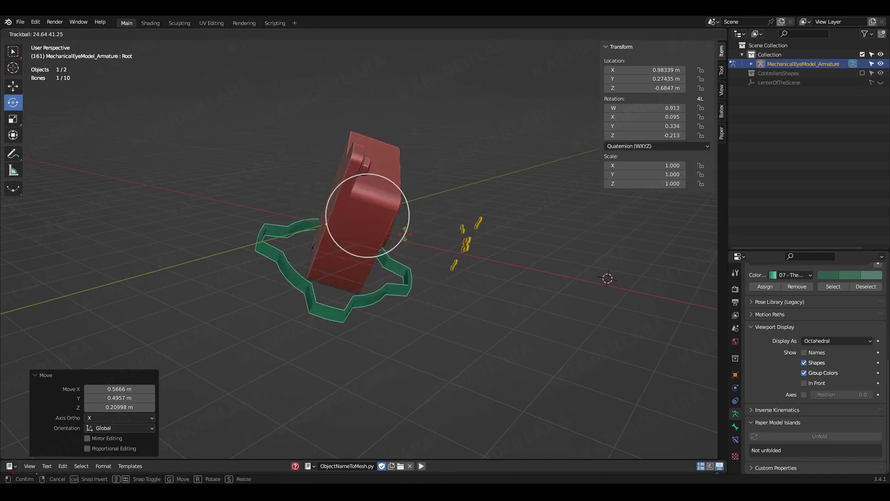
click(395, 226)
key(ctrl+z)
Step: Select all the visible control bones of the rig
middle_drag(467, 217, 470, 228)
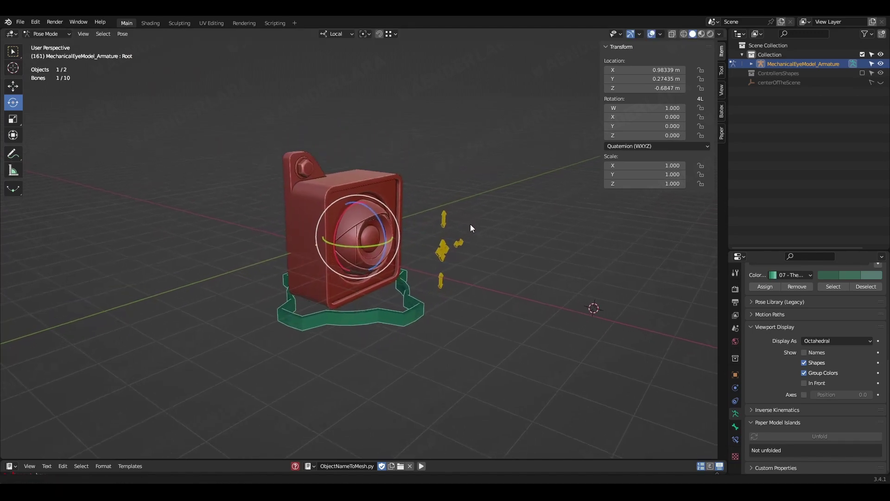
scroll(464, 224, up, 3)
key(a)
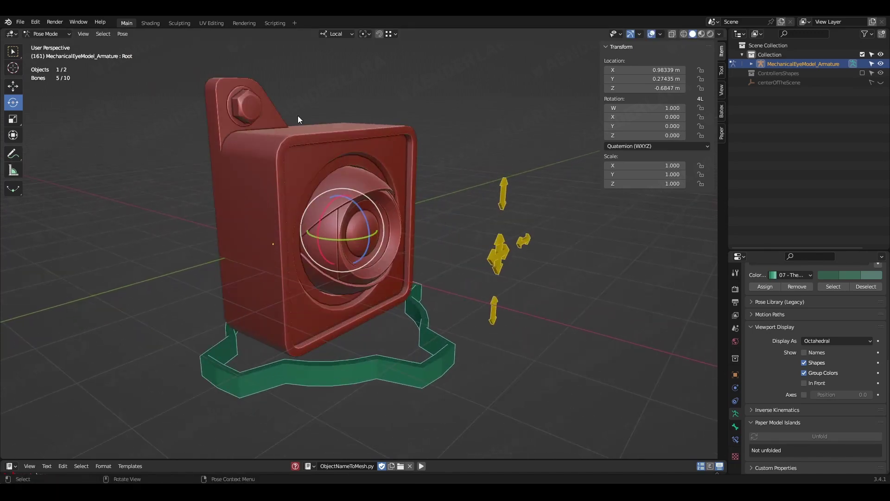